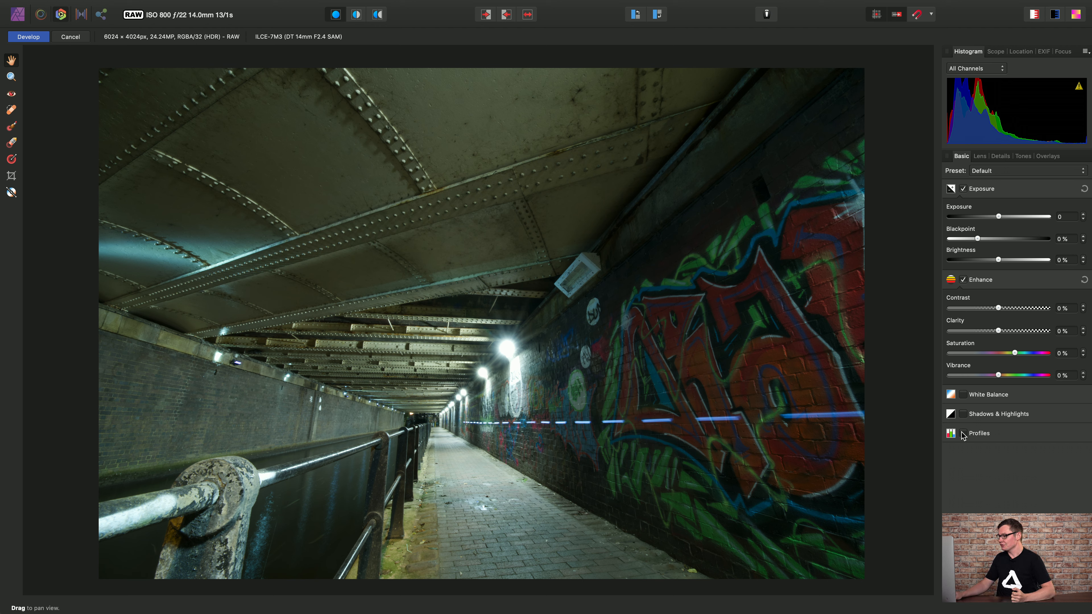
Develop the RAW tunnel photo with ROMM RGB: ISO 22028-2:2013 as the output profile.
{"action": "left_click", "coordinate": [977, 434]}
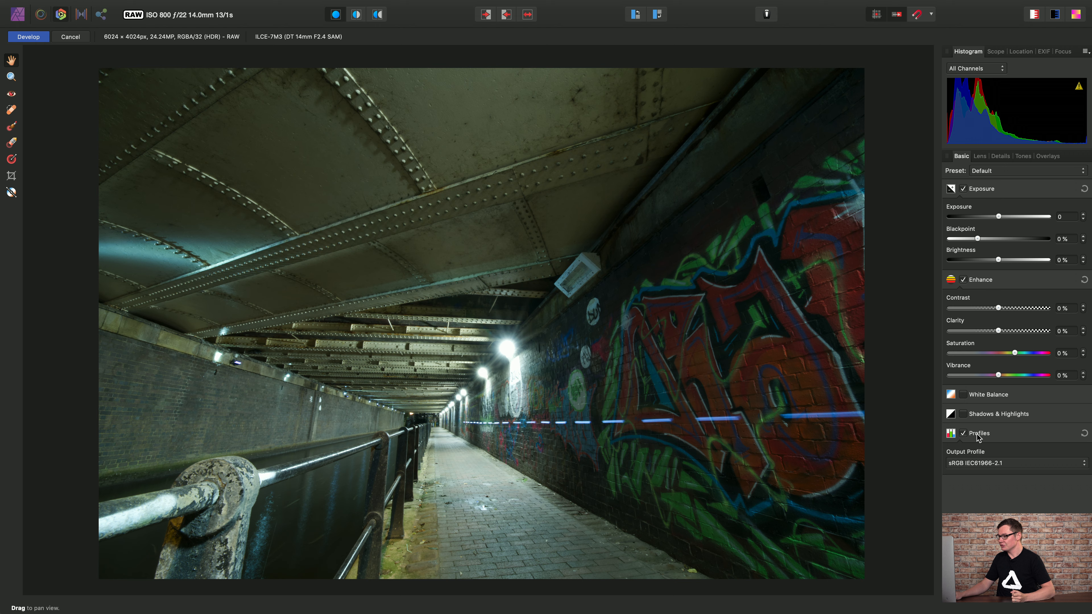
{"action": "left_click", "coordinate": [1012, 465]}
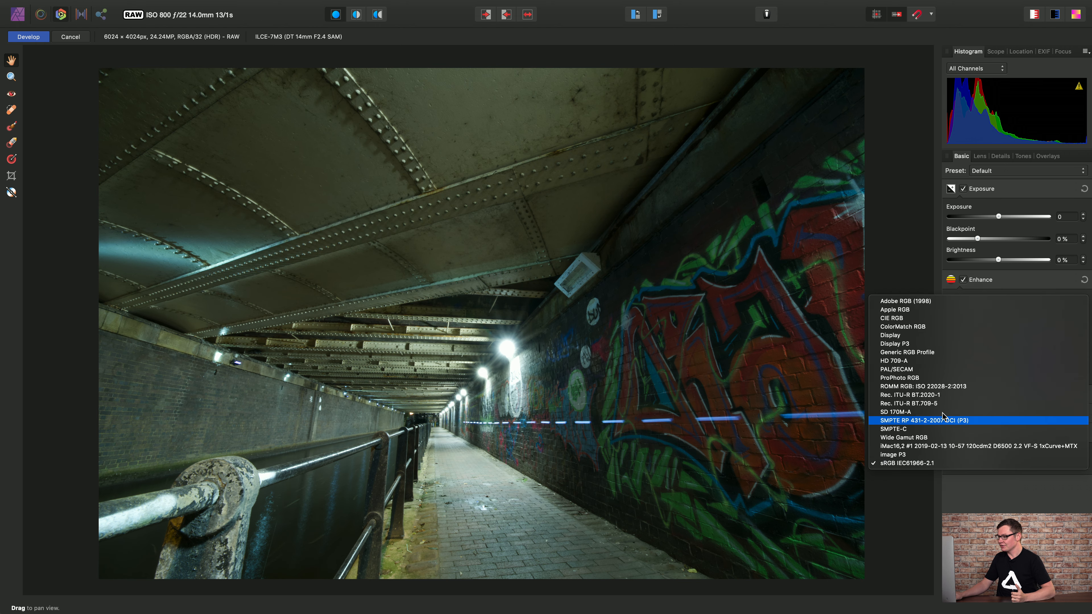
{"action": "left_click", "coordinate": [934, 389]}
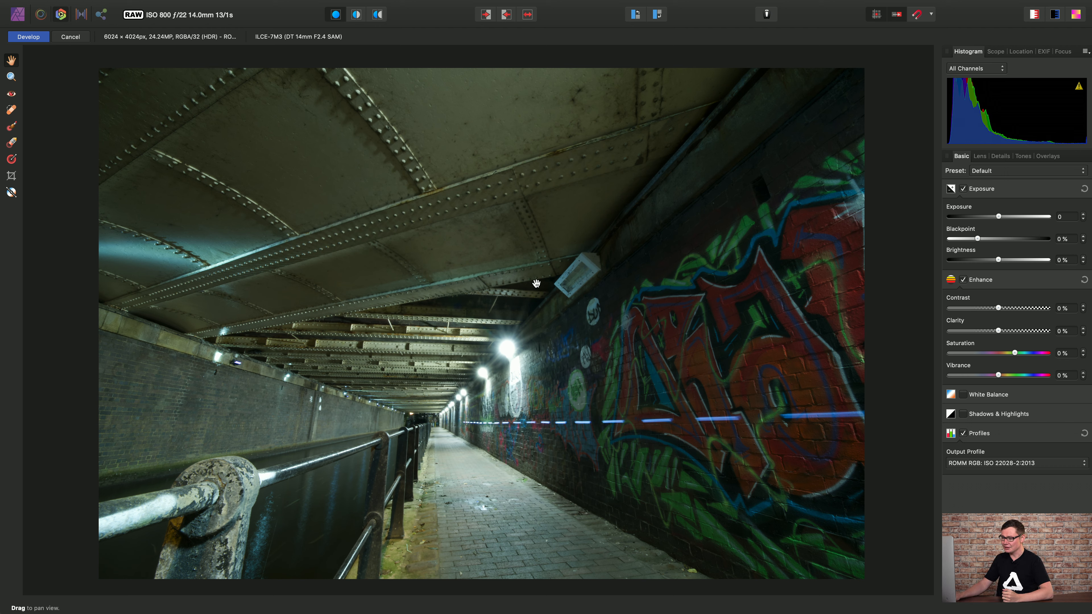
{"action": "left_click", "coordinate": [30, 37]}
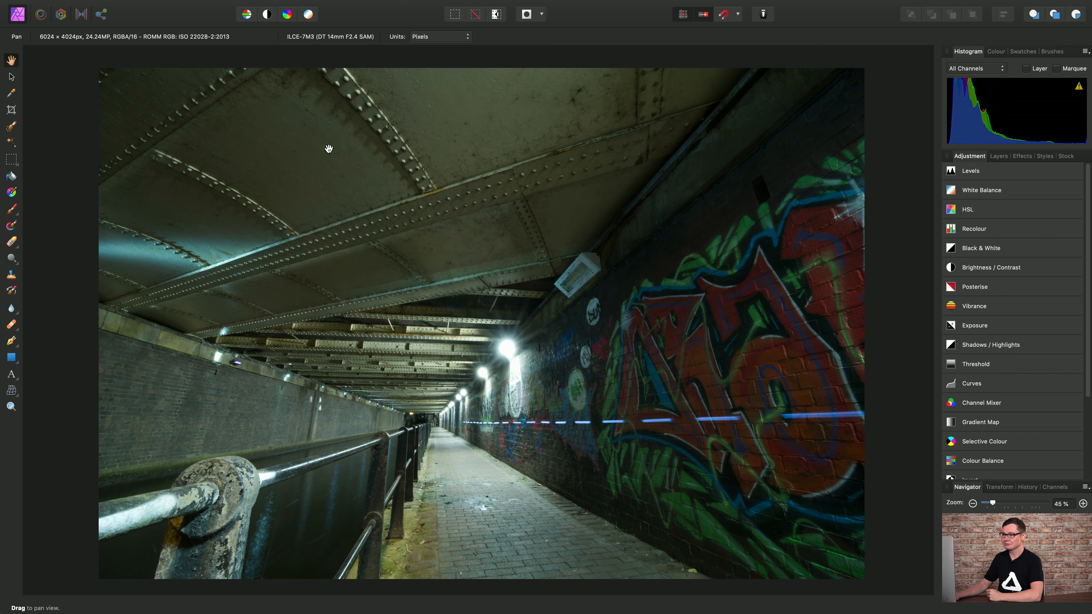
Open the Document menu on the developed photo to reach Convert Format / ICC Profile.
{"action": "mouse_move", "coordinate": [314, 5]}
{"action": "left_click", "coordinate": [223, 8]}
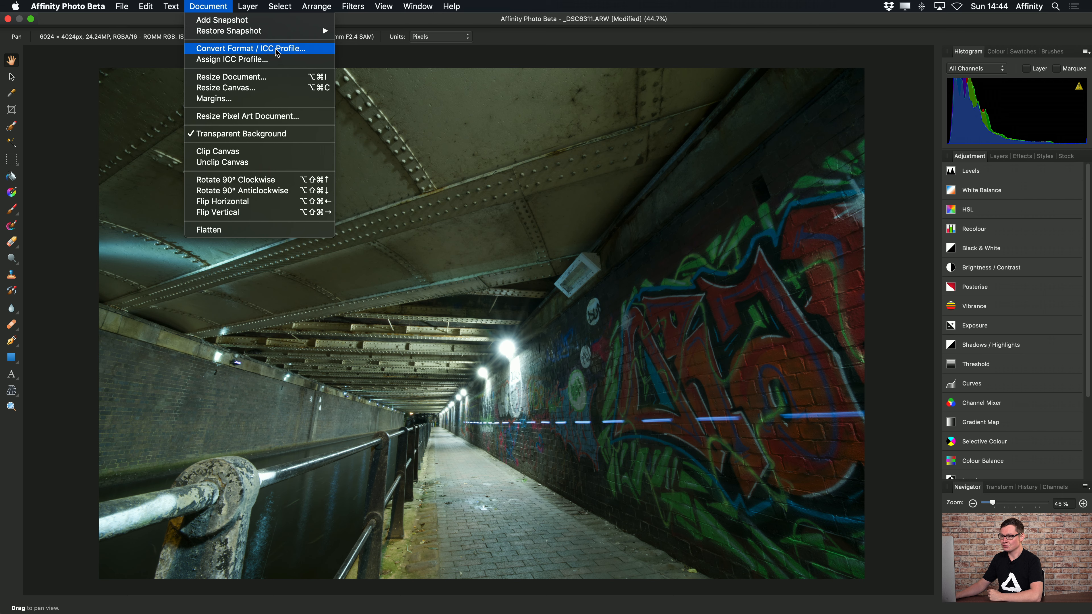
Convert the photo's colour format to LAB/16, keeping the CIELAB D50 profile.
{"action": "left_click", "coordinate": [319, 53]}
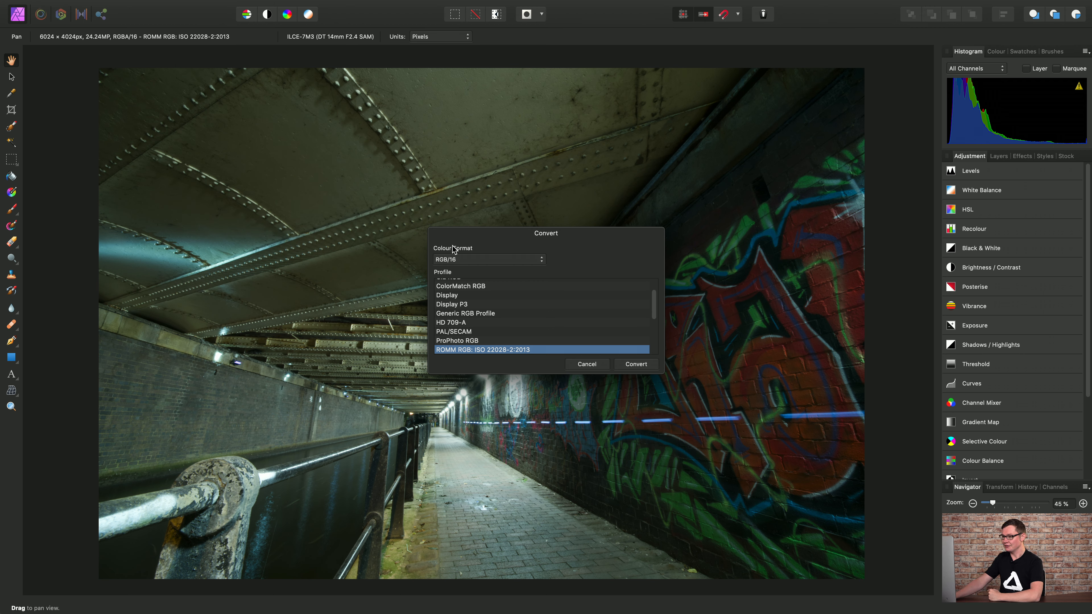
{"action": "left_click", "coordinate": [527, 260]}
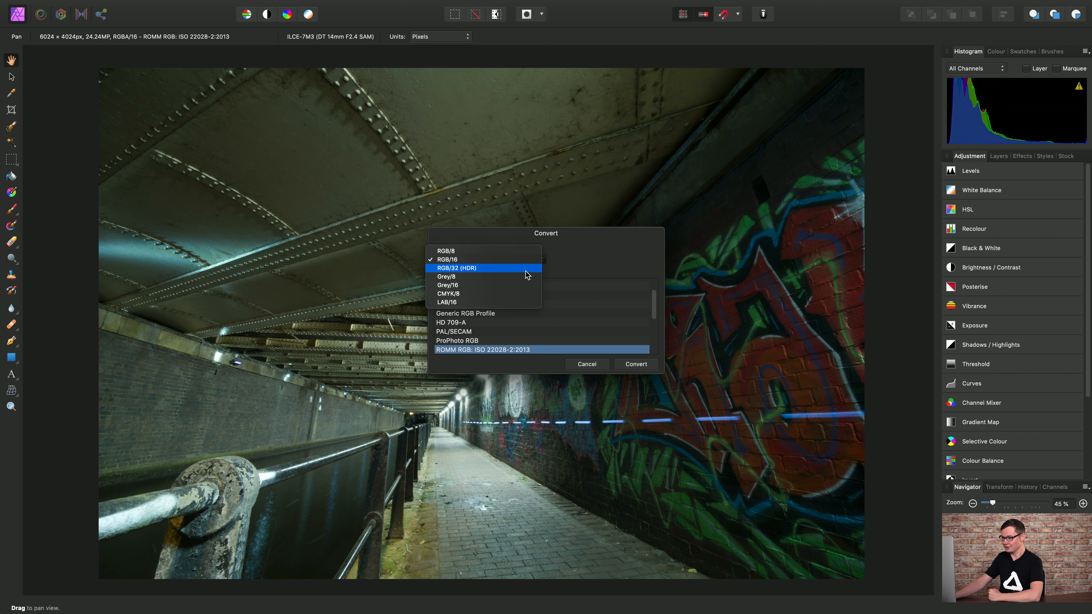
{"action": "left_click", "coordinate": [486, 305]}
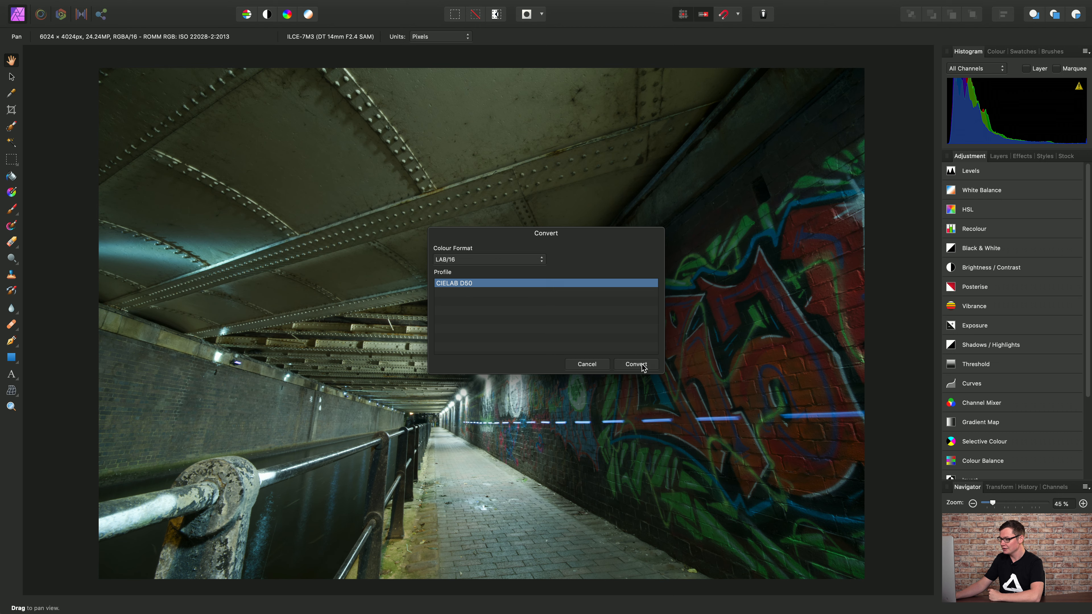
{"action": "left_click", "coordinate": [632, 363]}
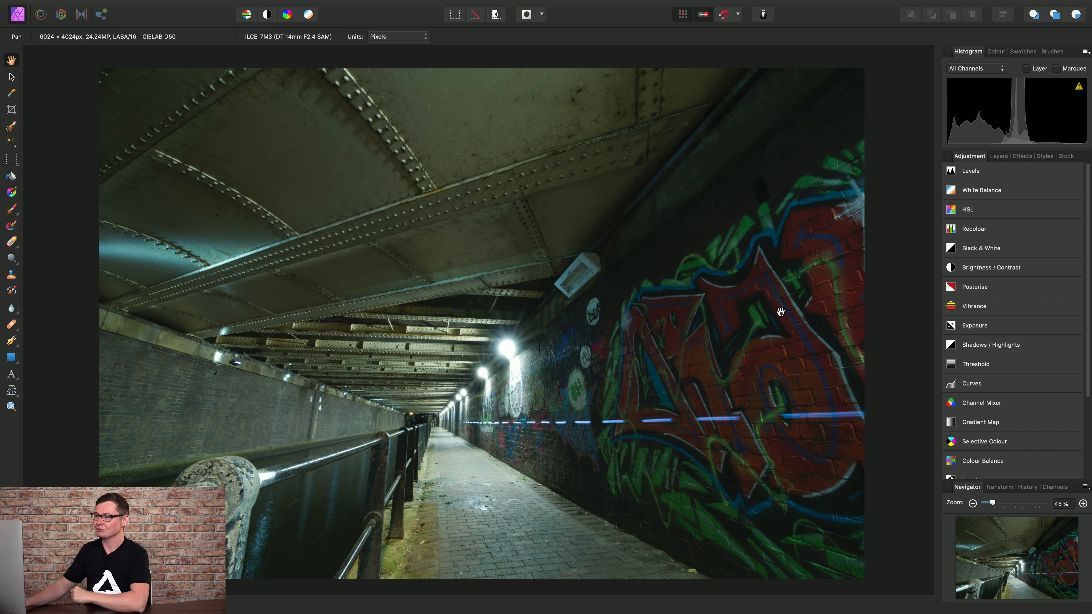
Add a Curves adjustment layer and switch it to the Lightness channel.
{"action": "mouse_move", "coordinate": [406, 2]}
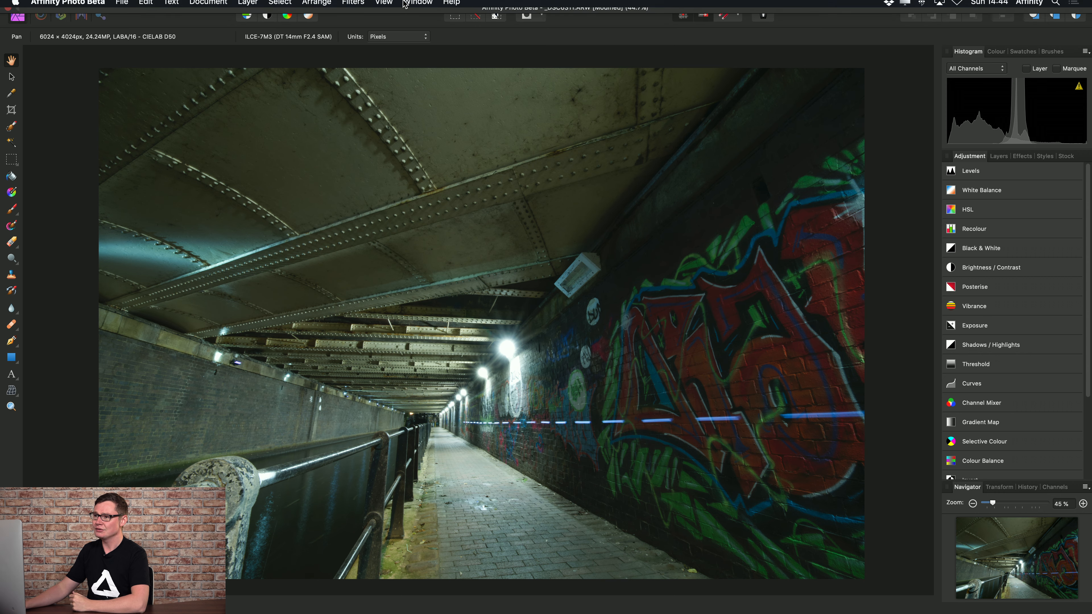
{"action": "left_click", "coordinate": [242, 7]}
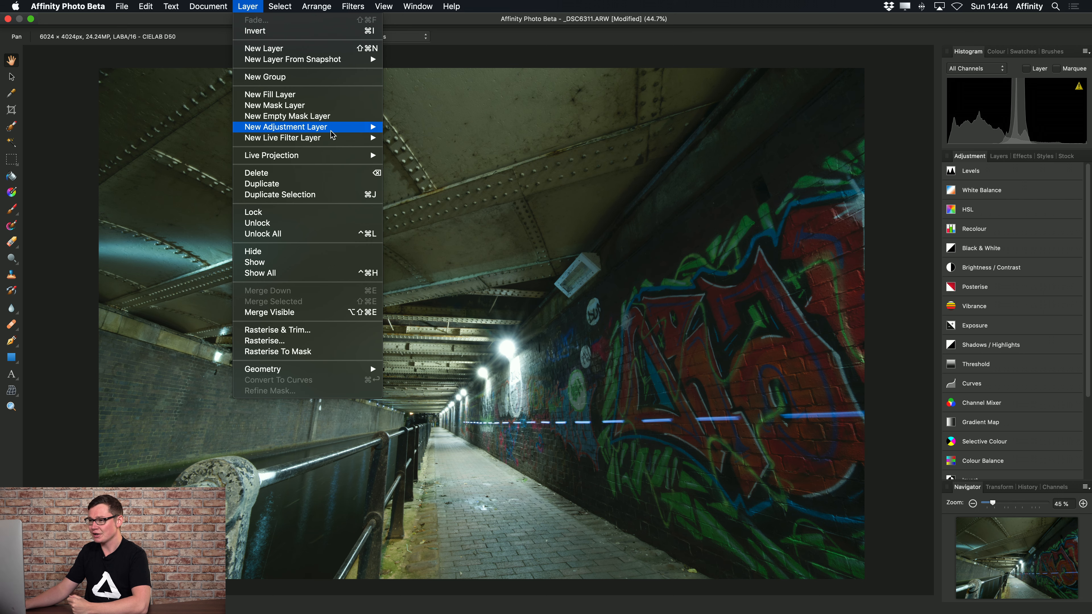
{"action": "mouse_move", "coordinate": [335, 127]}
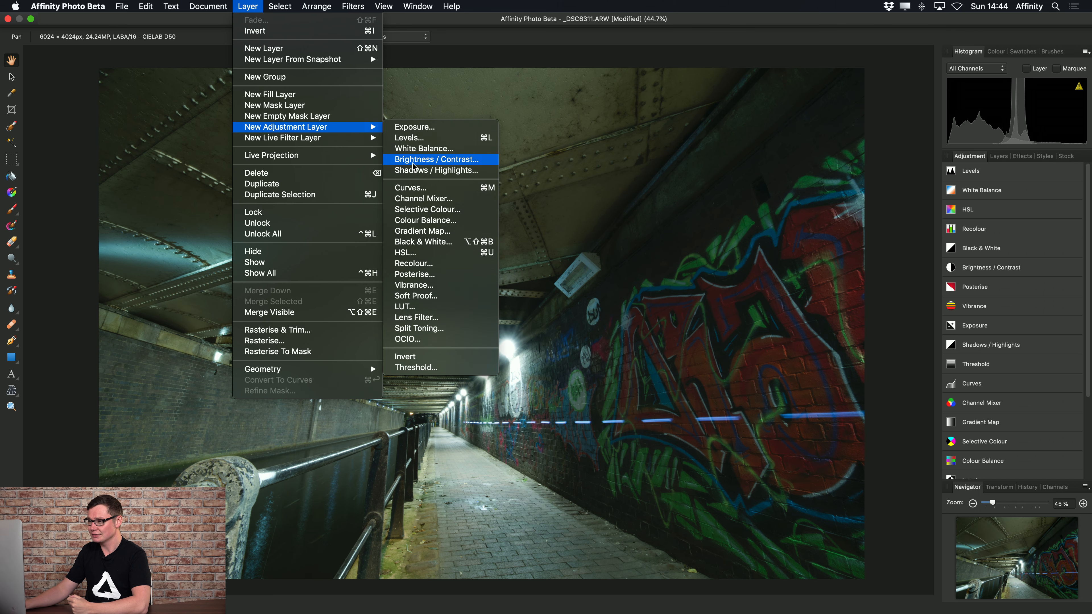
{"action": "left_click", "coordinate": [450, 190]}
{"action": "left_click_drag", "start_coordinate": [805, 310], "coordinate": [729, 135]}
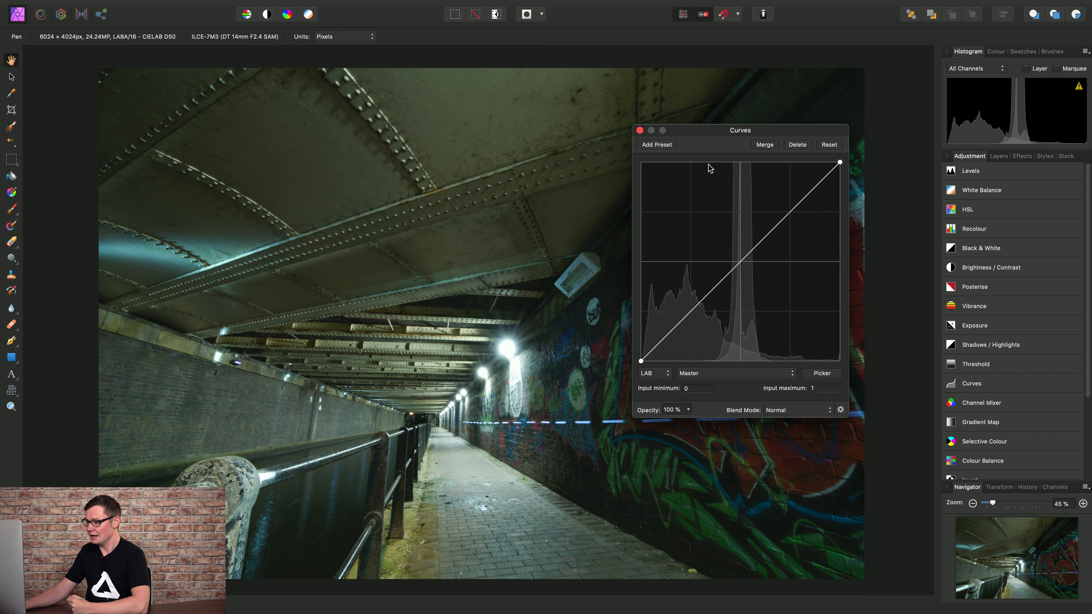
{"action": "left_click", "coordinate": [780, 377]}
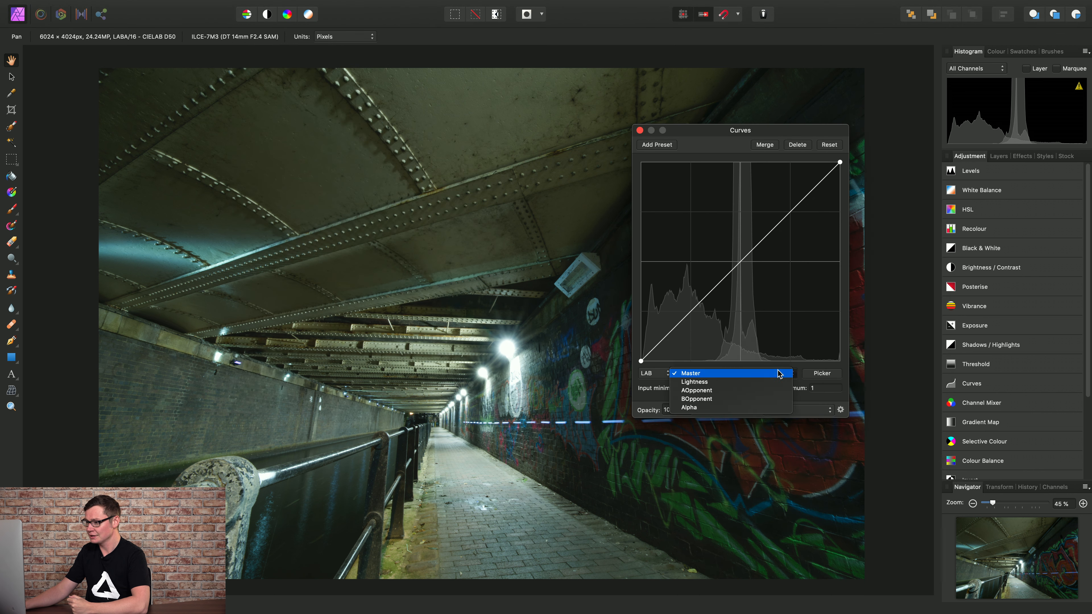
{"action": "left_click", "coordinate": [710, 382]}
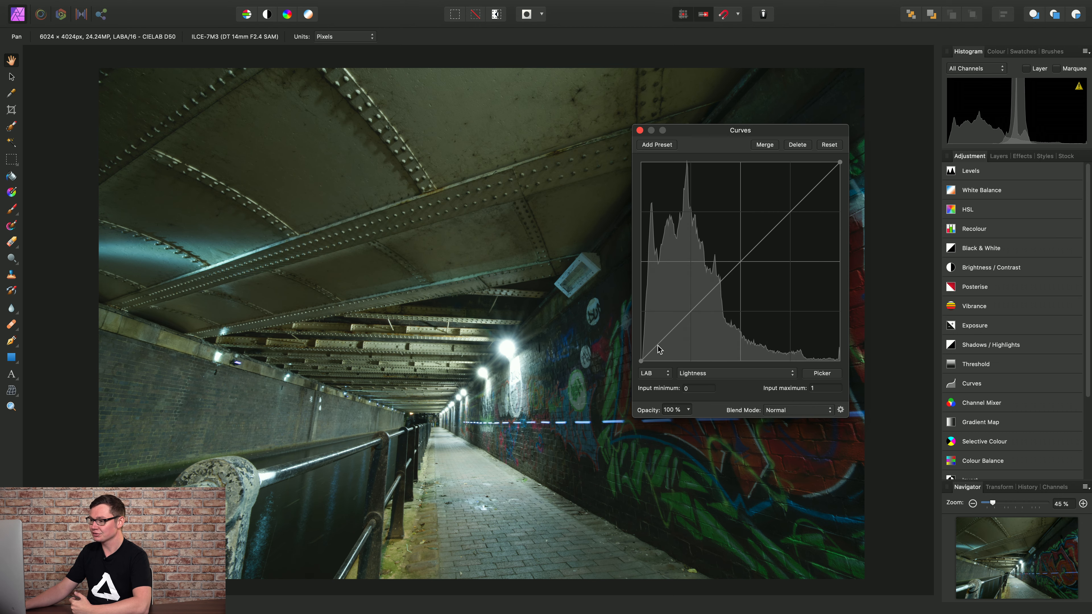
Shape an S-curve on Lightness, darkening shadows and lifting highlights, then close Curves.
{"action": "left_click_drag", "start_coordinate": [658, 344], "coordinate": [657, 351]}
{"action": "left_click", "coordinate": [686, 328]}
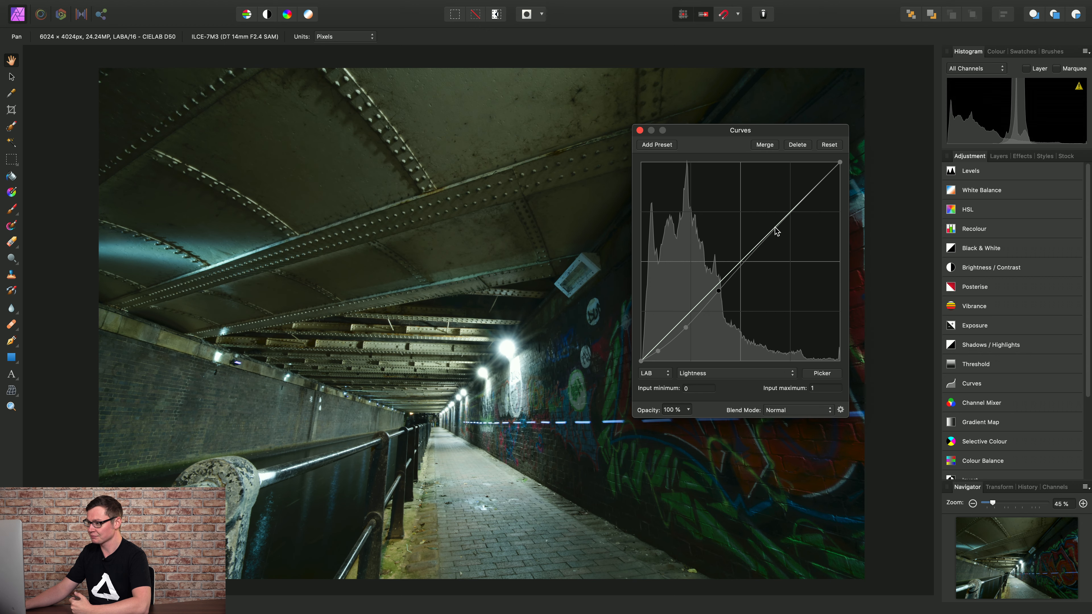
{"action": "left_click_drag", "start_coordinate": [769, 235], "coordinate": [807, 188]}
{"action": "left_click_drag", "start_coordinate": [687, 329], "coordinate": [690, 326]}
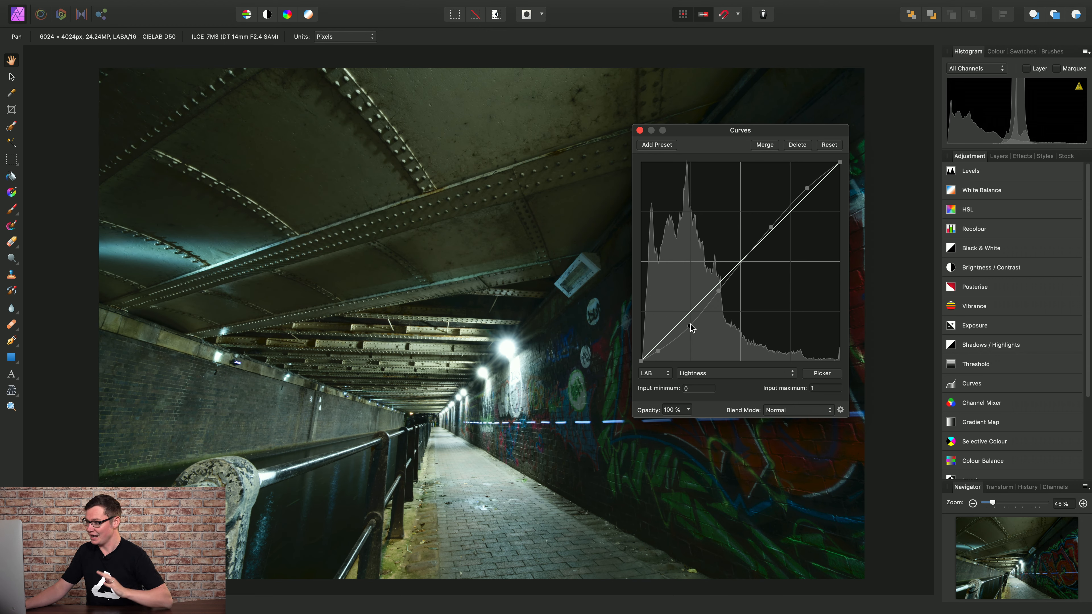
{"action": "left_click", "coordinate": [640, 130]}
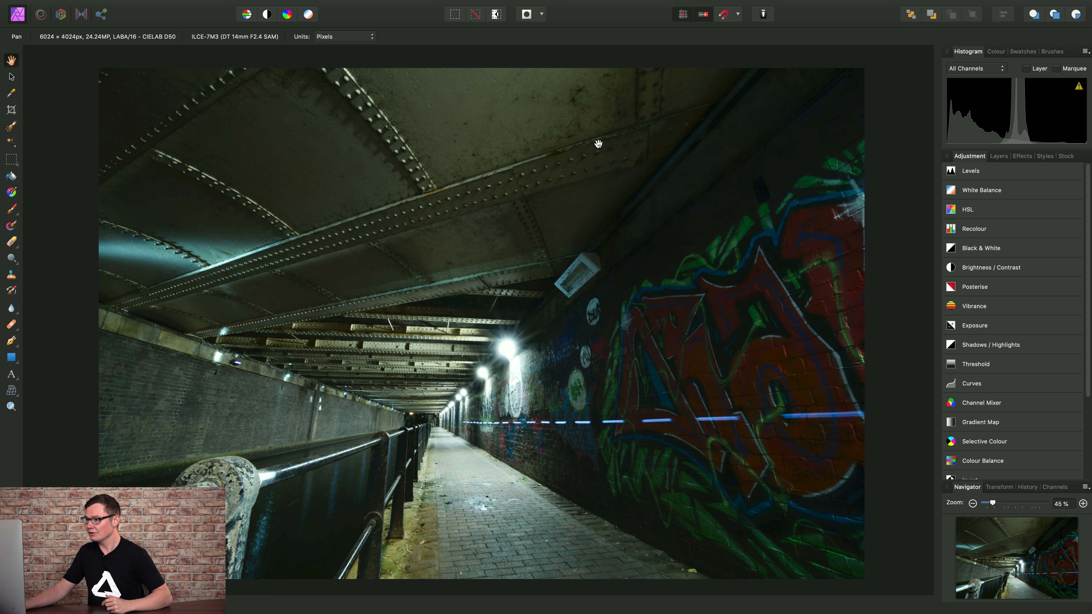
Add a Channel Mixer adjustment layer with AOpponent as the output channel.
{"action": "left_click", "coordinate": [241, 5]}
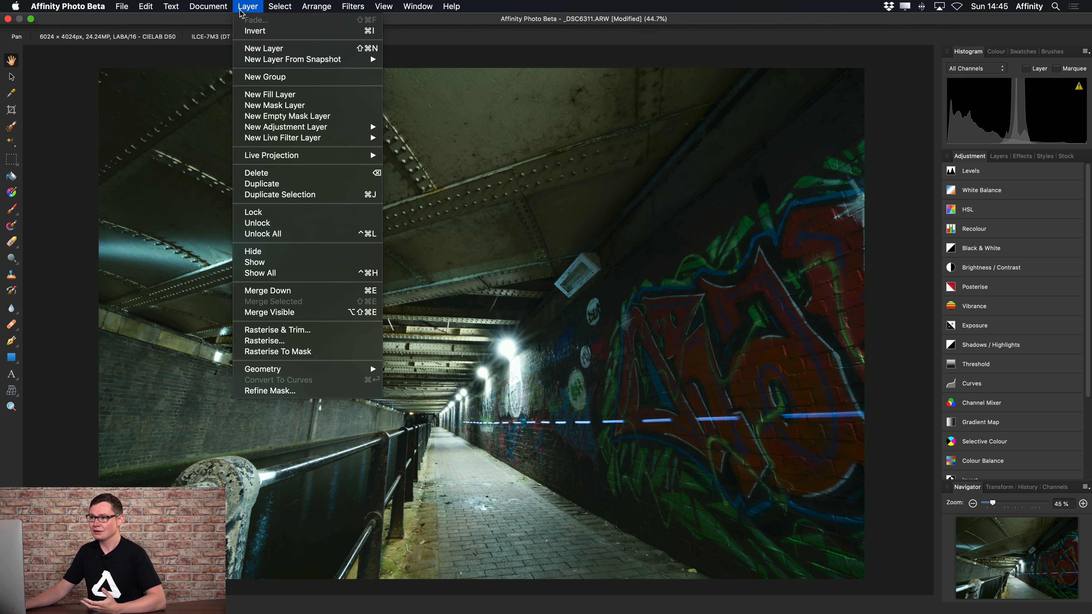
{"action": "mouse_move", "coordinate": [313, 128]}
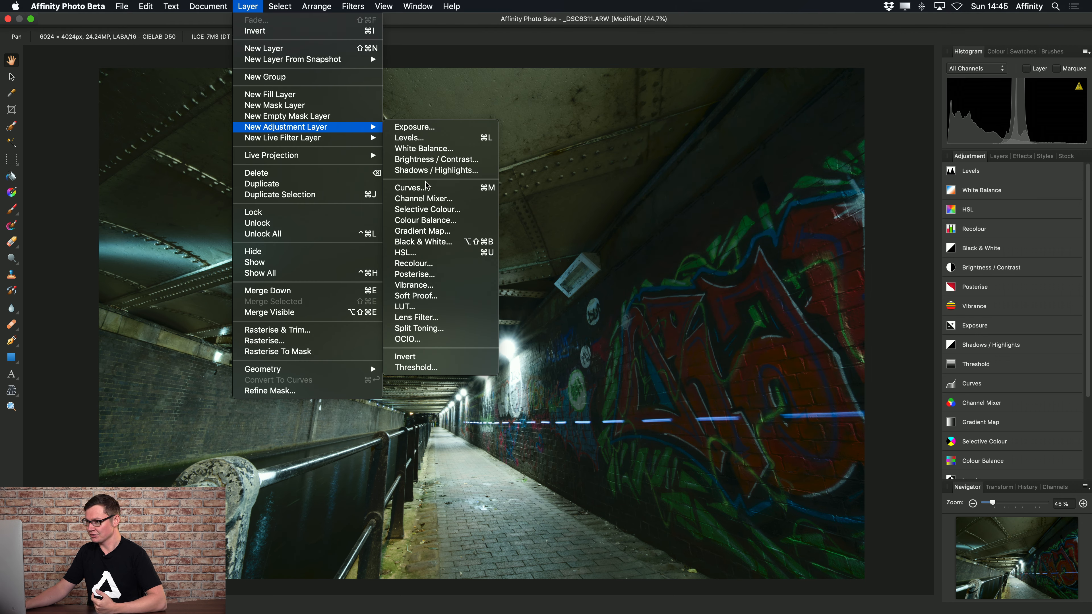
{"action": "left_click", "coordinate": [464, 198]}
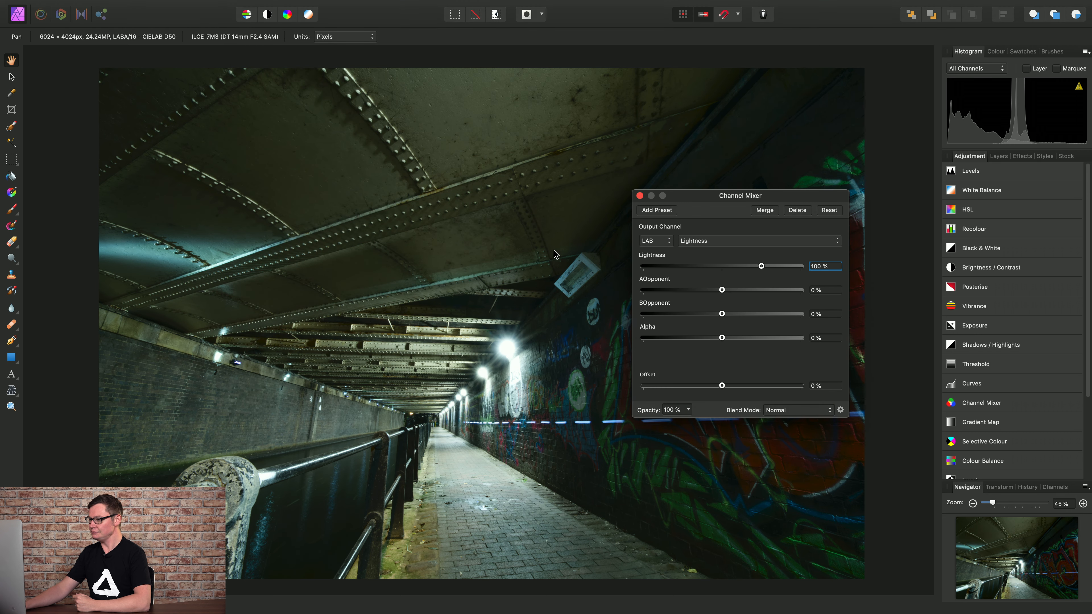
{"action": "left_click", "coordinate": [811, 242]}
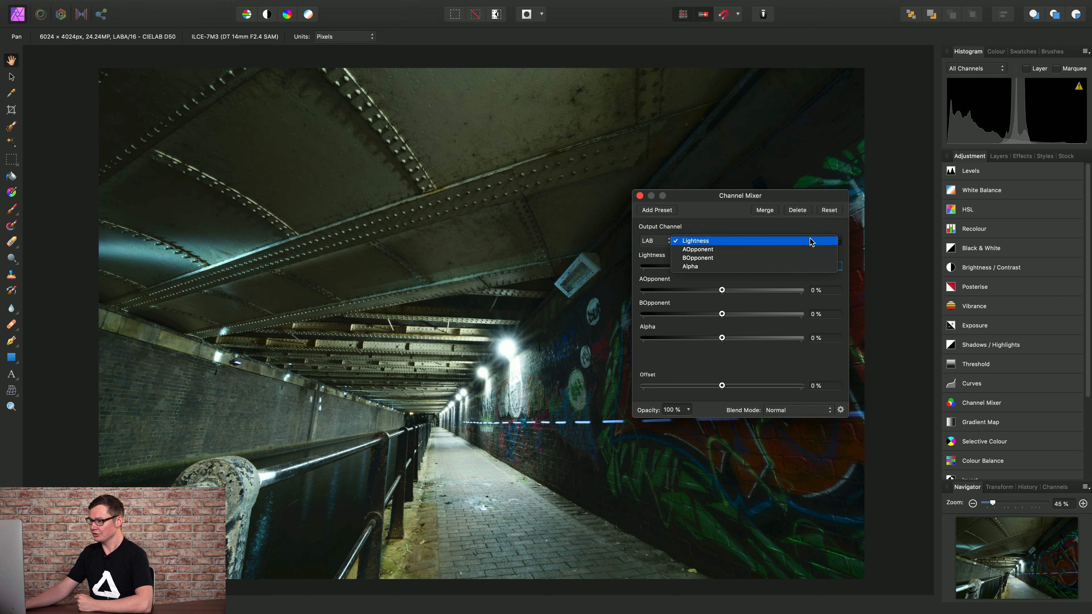
{"action": "left_click", "coordinate": [710, 251]}
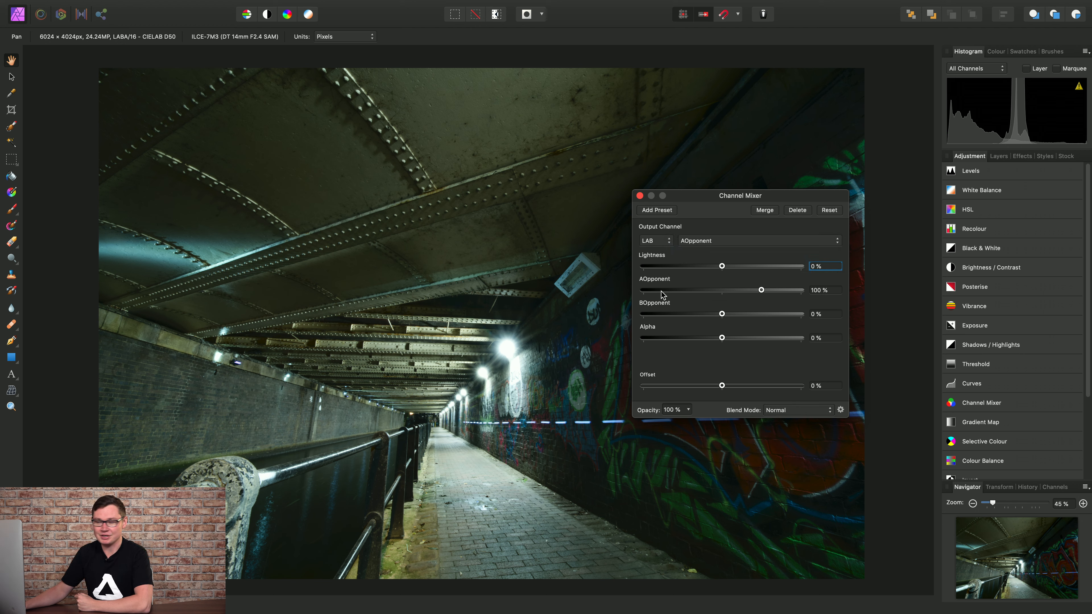
Mix the AOpponent output from 50% AOpponent and 50% BOpponent.
{"action": "left_click", "coordinate": [835, 289]}
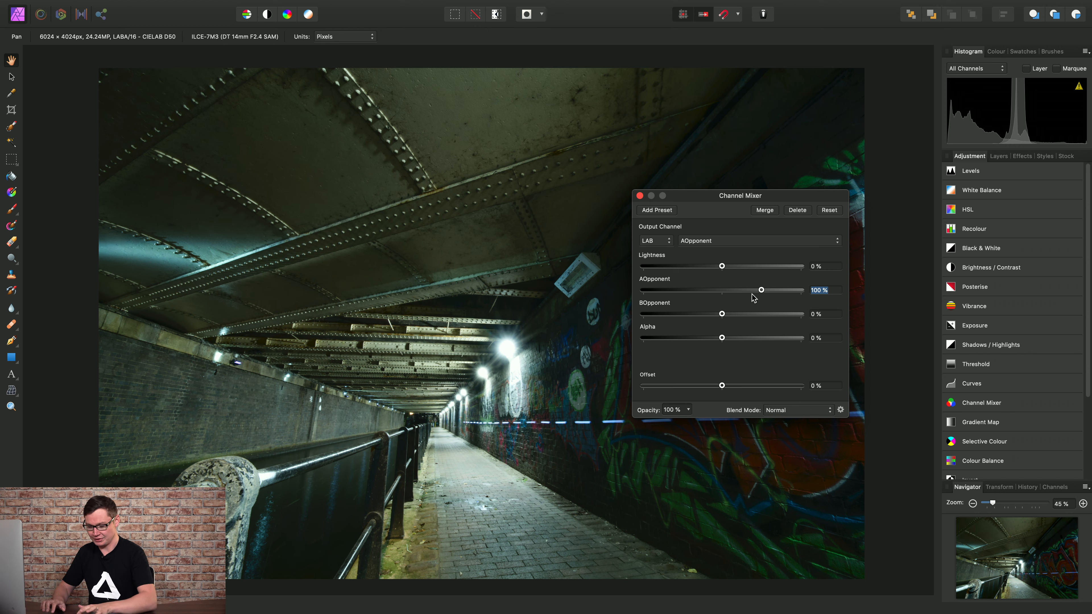
{"action": "type", "text": "50"}
{"action": "key", "text": "Tab"}
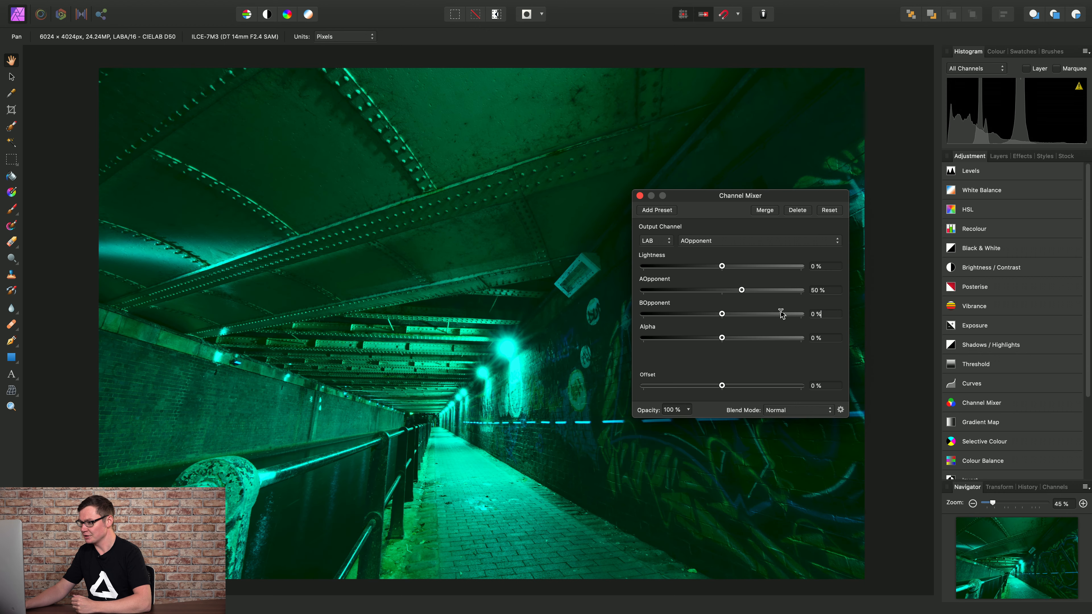
{"action": "type", "text": "50"}
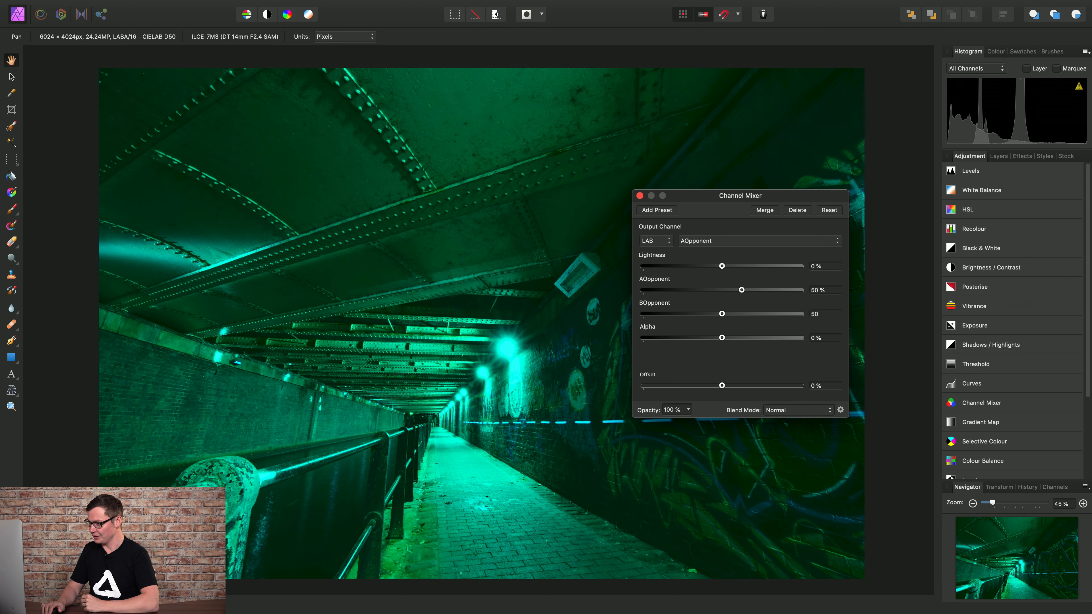
{"action": "key", "text": "Return"}
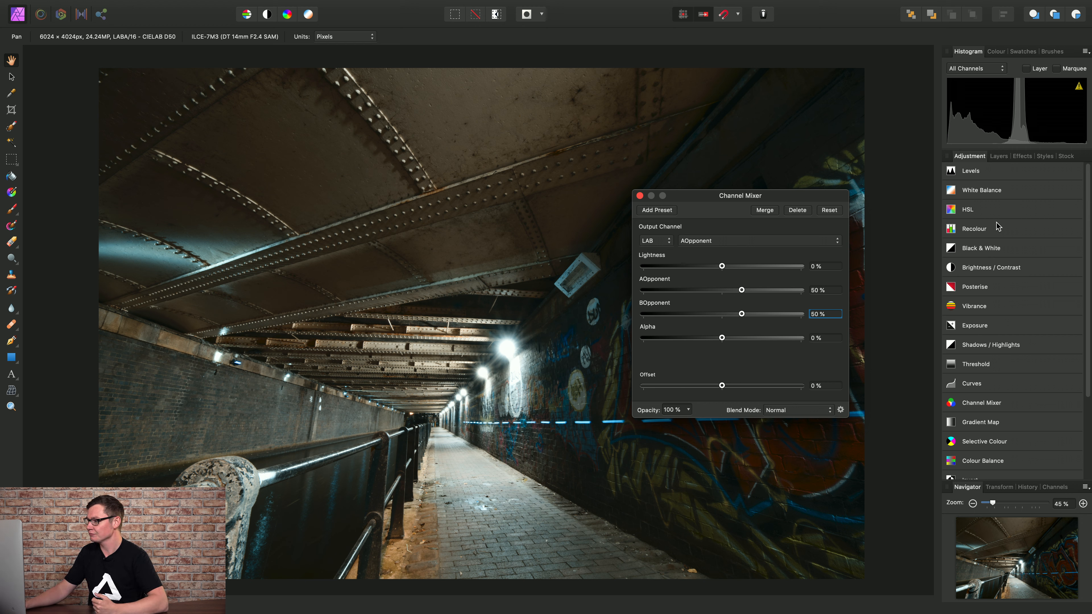
In the Layers panel, hide and then re-enable the Channel Mixer layer to compare colours.
{"action": "left_click", "coordinate": [998, 156]}
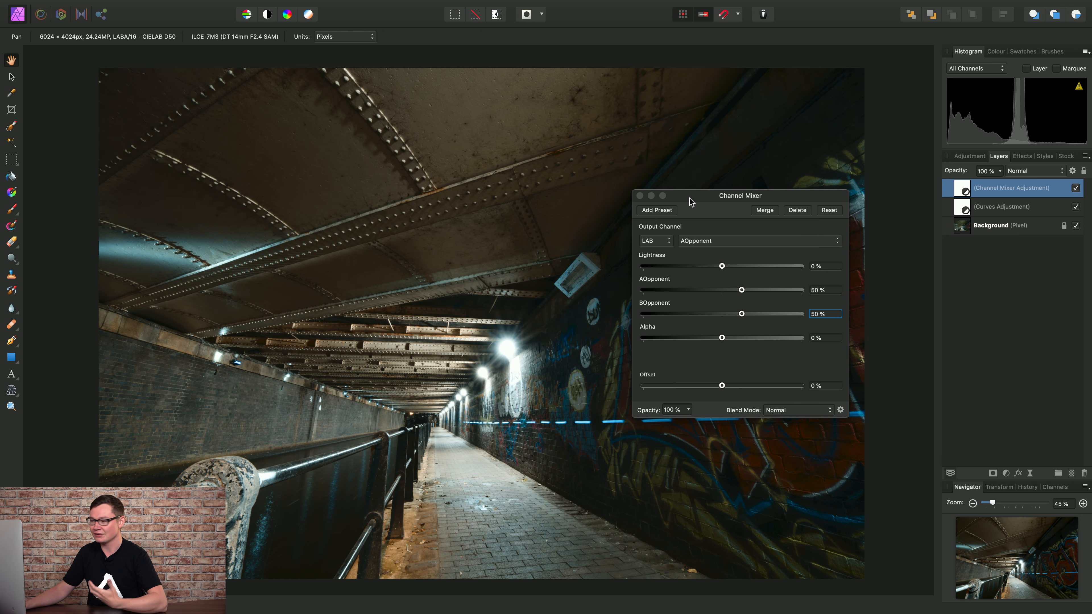
{"action": "left_click", "coordinate": [1076, 188]}
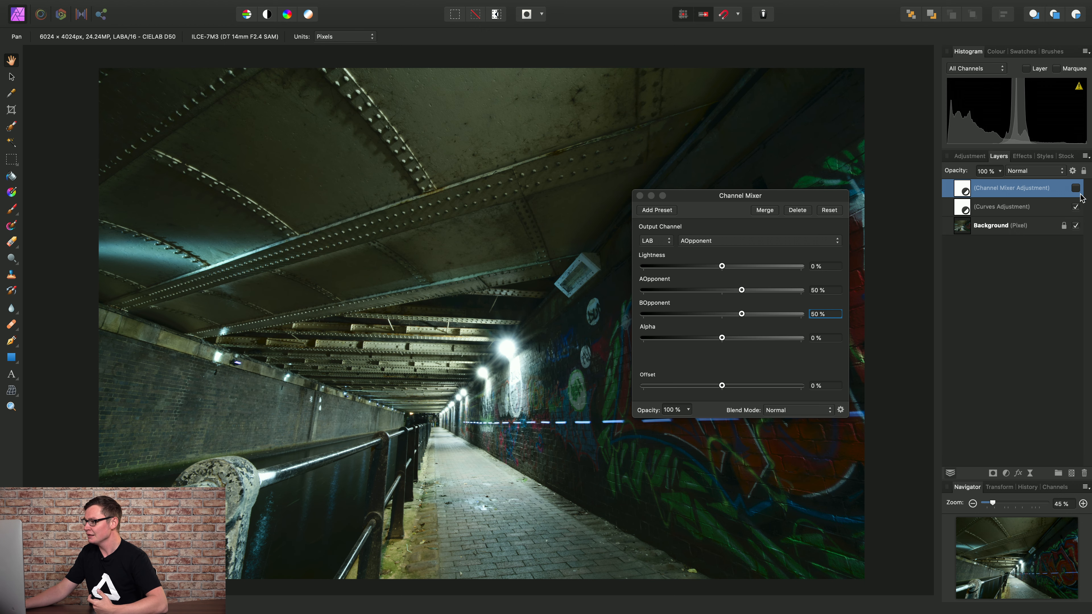
{"action": "left_click", "coordinate": [1077, 189]}
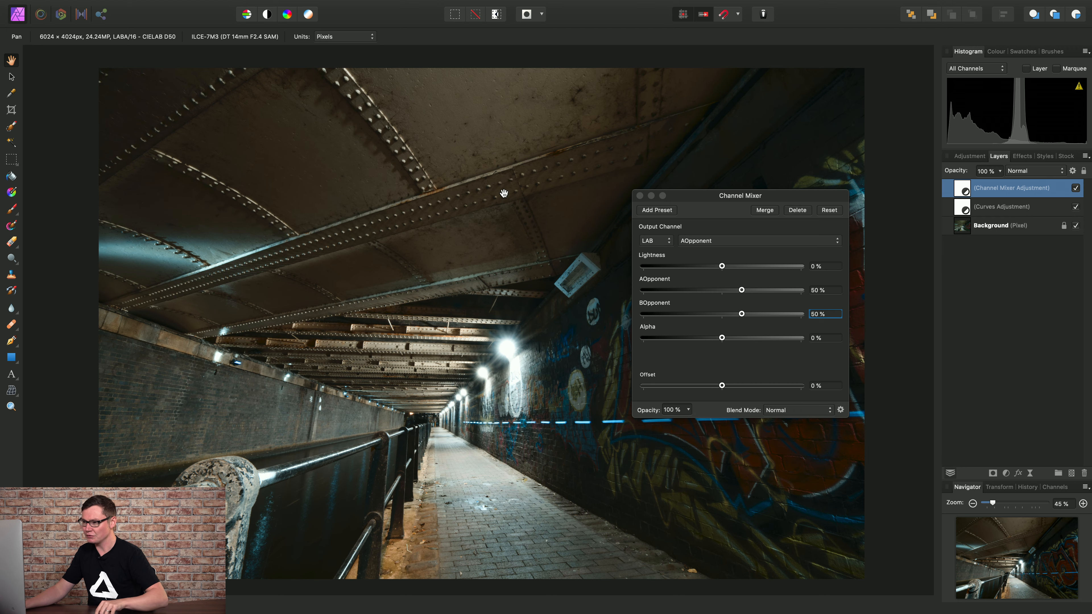
Zoom in and change the AOpponent mix to 80% AOpponent and 20% BOpponent.
{"action": "scroll", "coordinate": [502, 190], "scroll_direction": "up", "scroll_amount": 8}
{"action": "scroll", "coordinate": [436, 235], "scroll_direction": "up", "scroll_amount": 2}
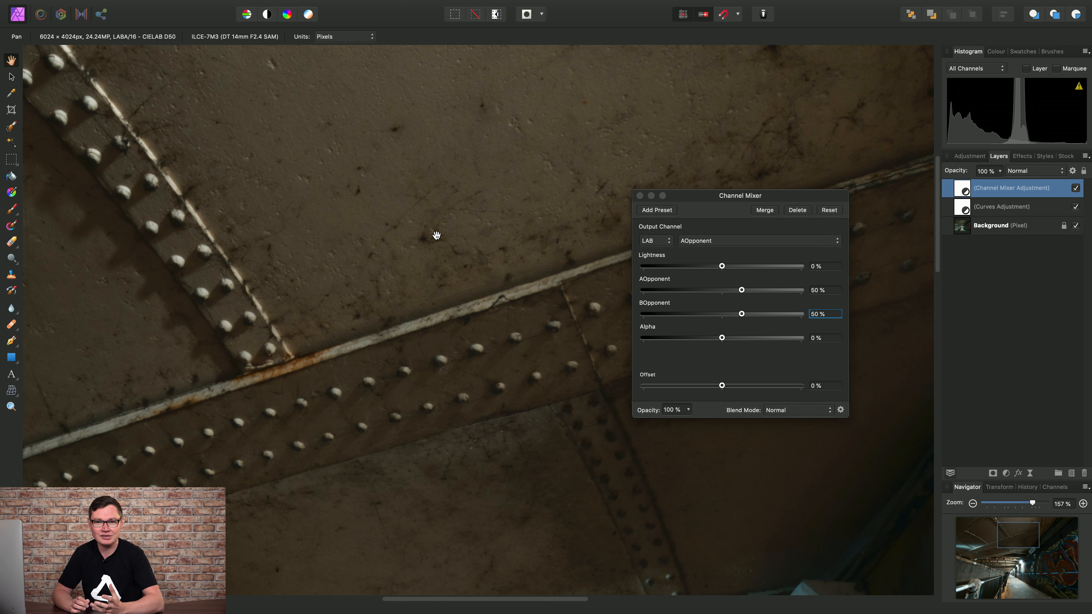
{"action": "left_click", "coordinate": [742, 293]}
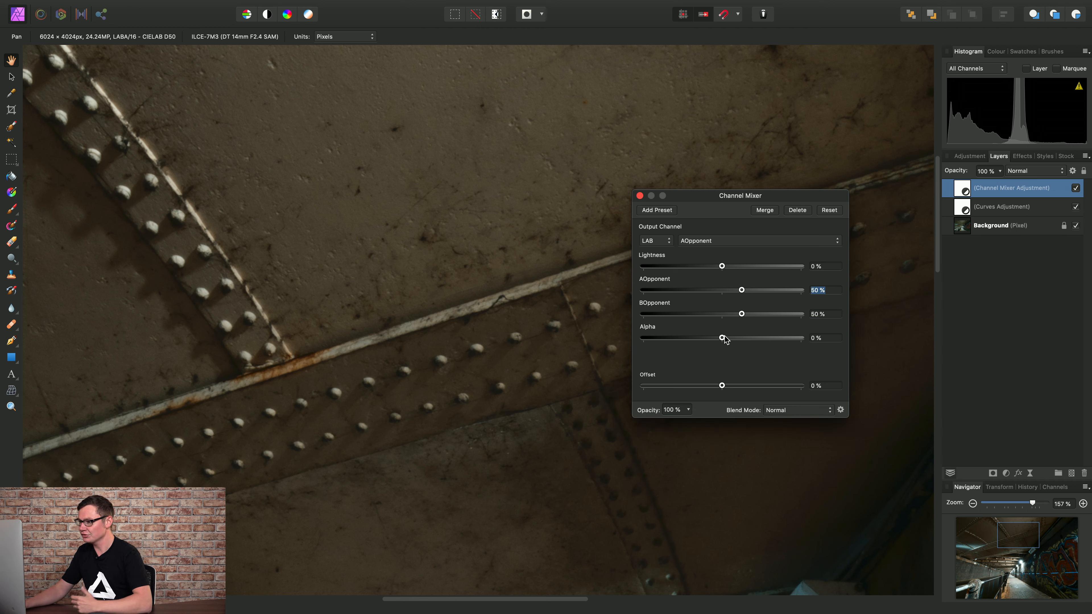
{"action": "type", "text": "80"}
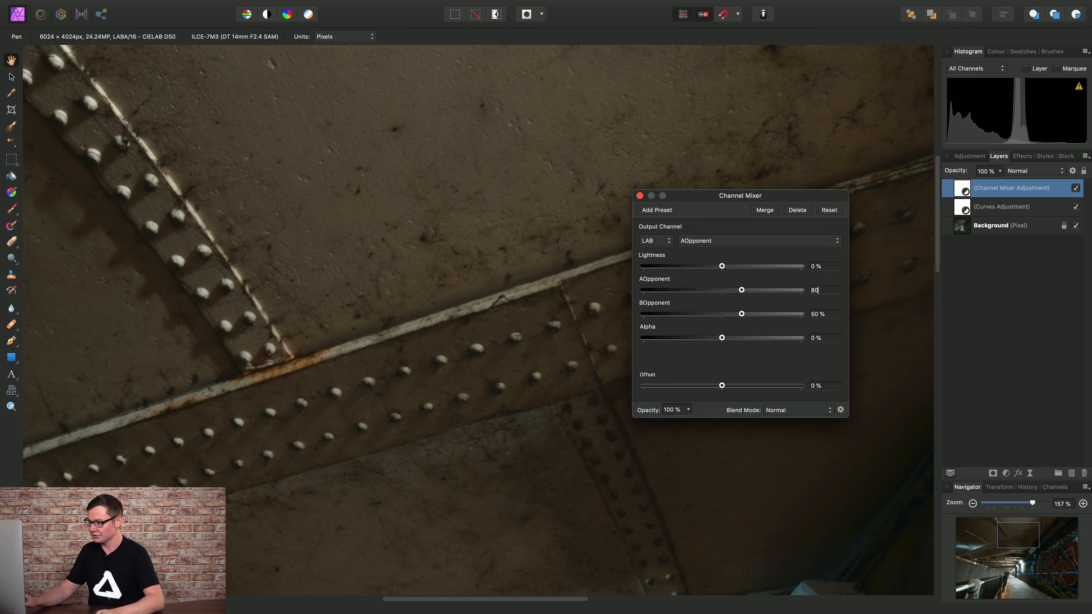
{"action": "key", "text": "Tab"}
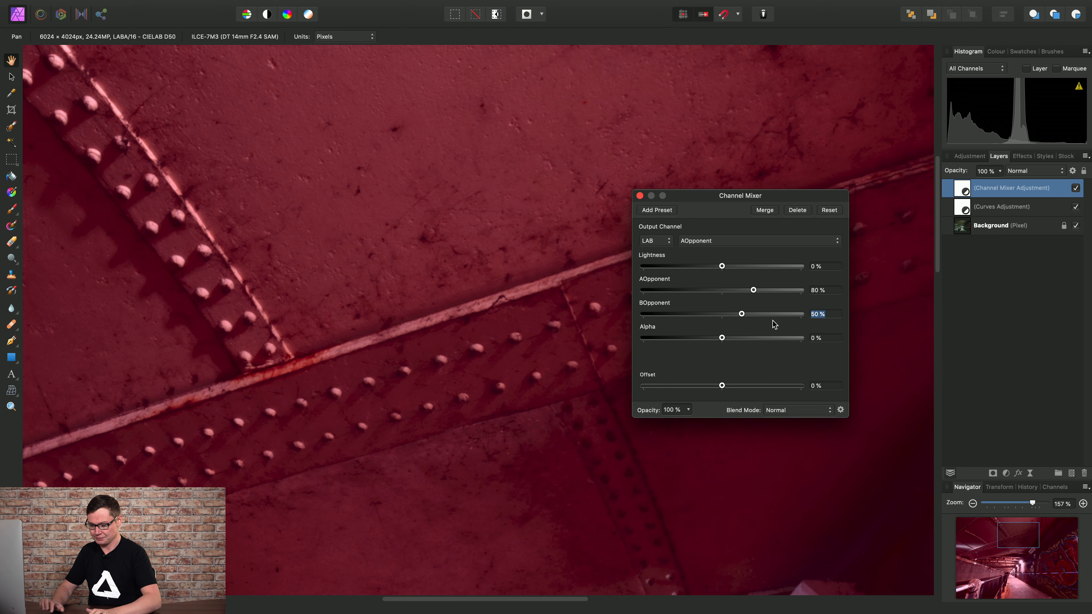
{"action": "type", "text": "20"}
{"action": "key", "text": "Return"}
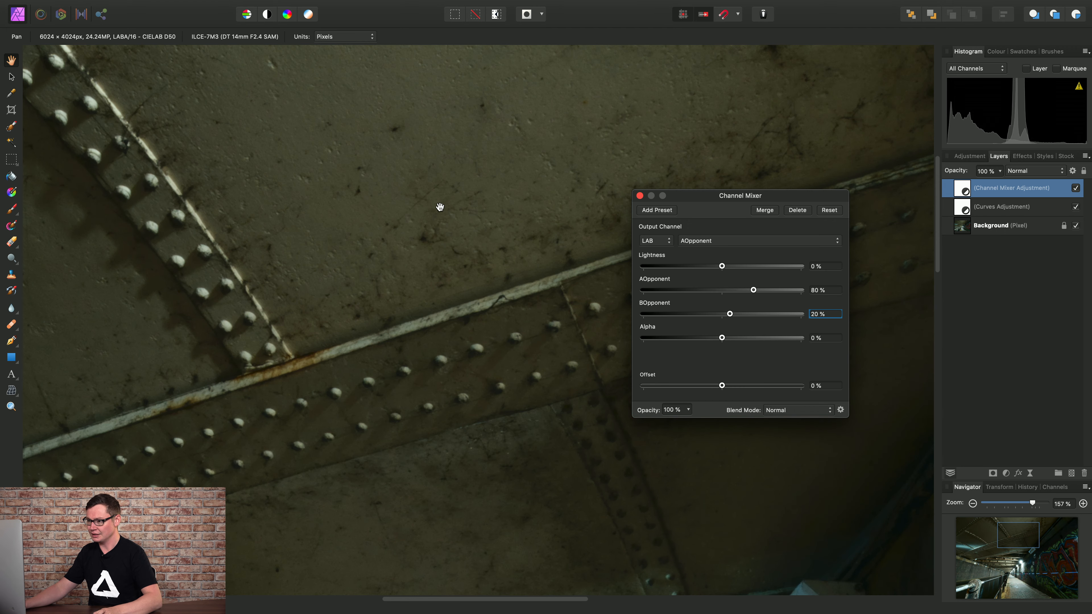
Toggle the Channel Mixer layer to compare the warmed girders, fit the view, and close its settings.
{"action": "scroll", "coordinate": [412, 205], "scroll_direction": "up", "scroll_amount": 2}
{"action": "scroll", "coordinate": [412, 241], "scroll_direction": "up", "scroll_amount": 3}
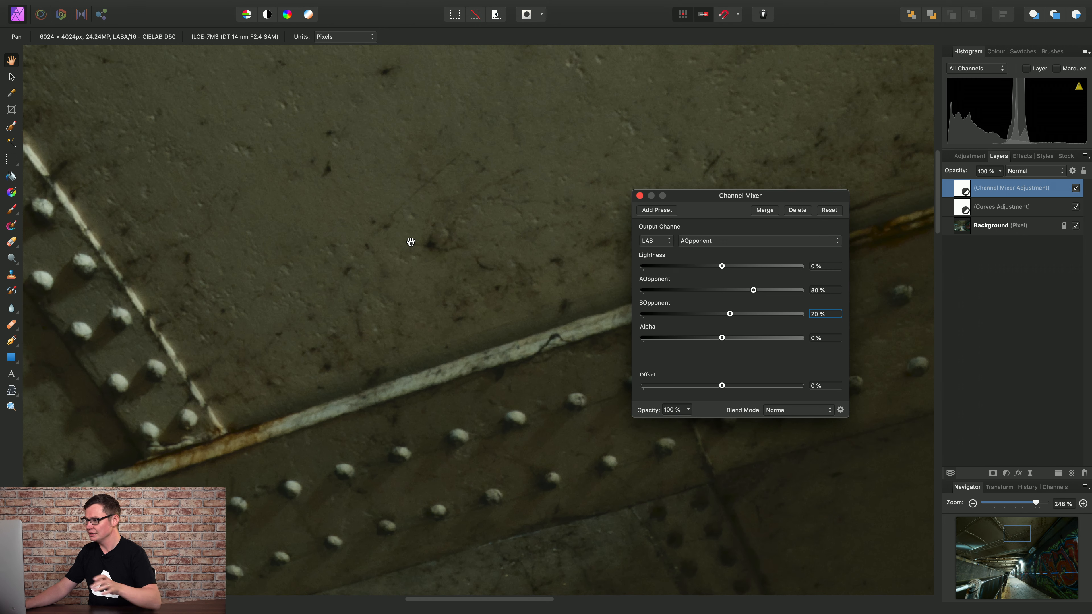
{"action": "left_click", "coordinate": [1076, 189]}
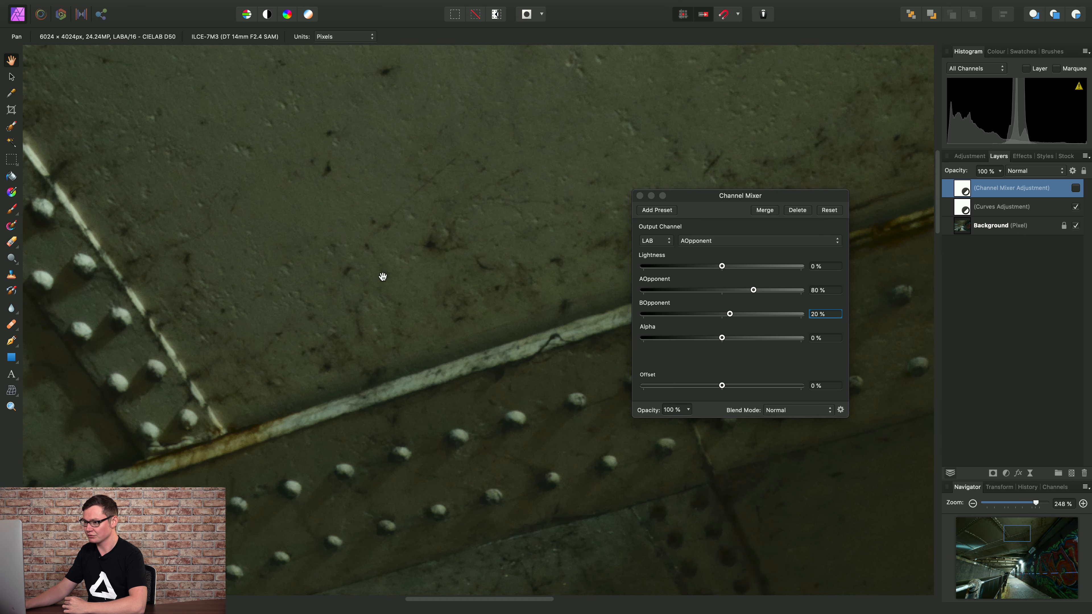
{"action": "left_click_drag", "start_coordinate": [382, 278], "coordinate": [419, 313]}
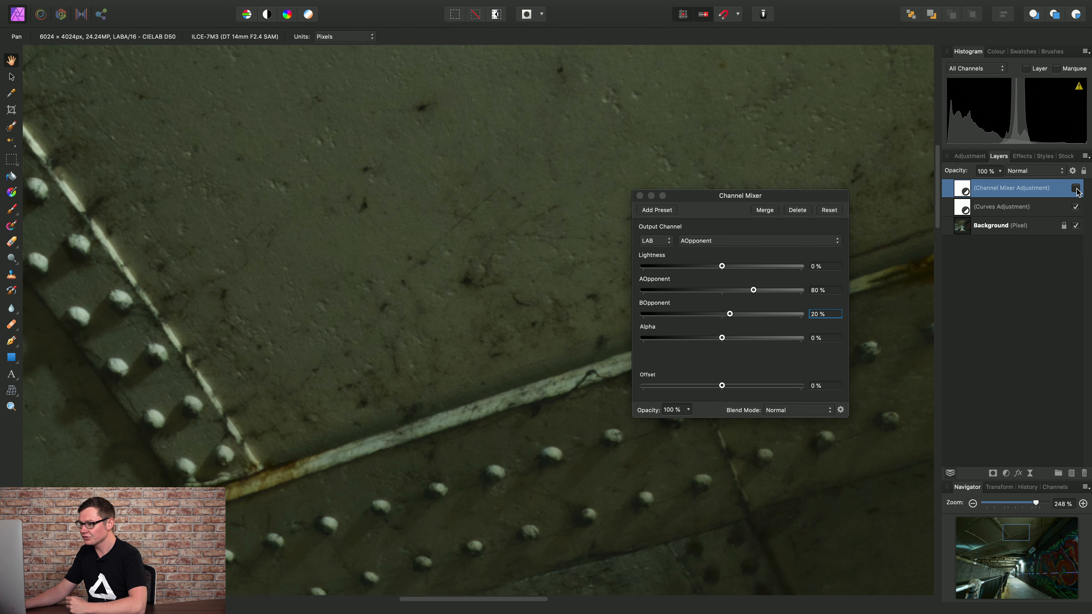
{"action": "left_click", "coordinate": [1076, 189]}
{"action": "left_click_drag", "start_coordinate": [424, 203], "coordinate": [454, 283]}
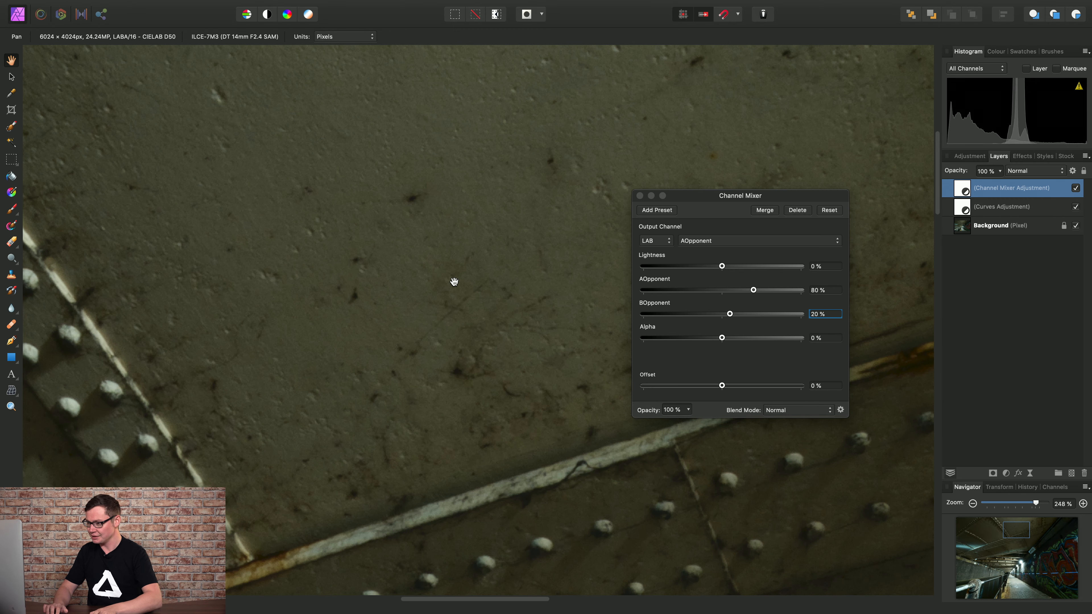
{"action": "key", "text": "super+0"}
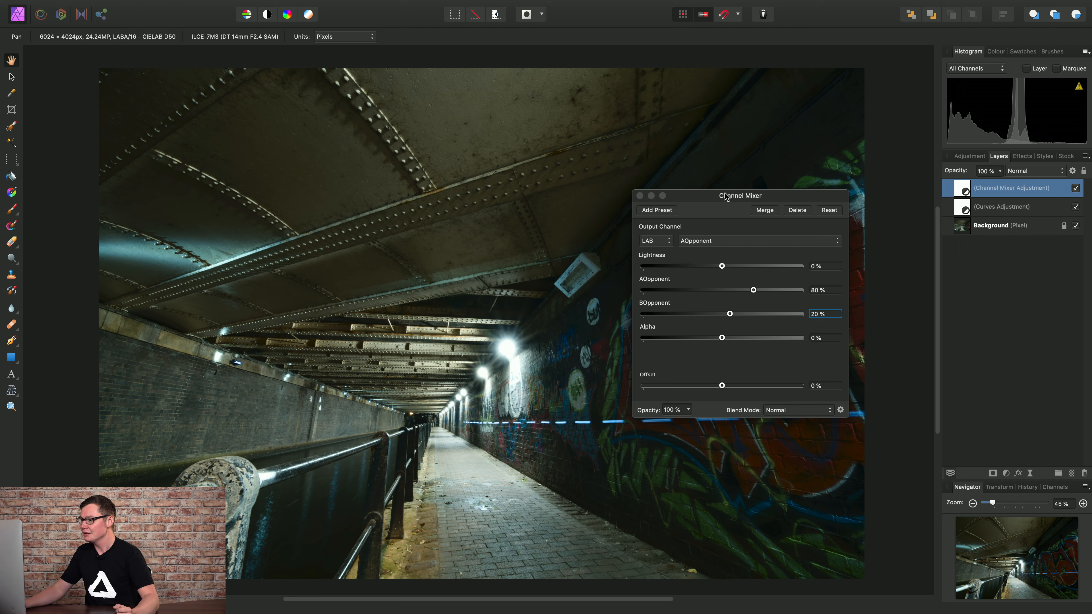
{"action": "left_click", "coordinate": [640, 196]}
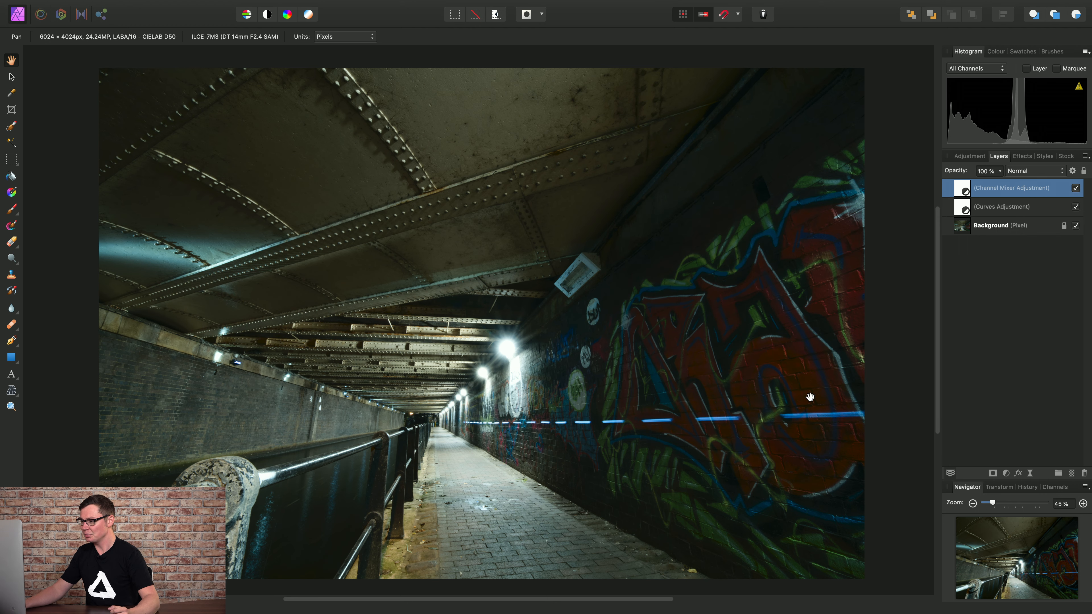
Create a mask layer from the Background's Lightness channel, placed above the Background layer.
{"action": "left_click", "coordinate": [1056, 488]}
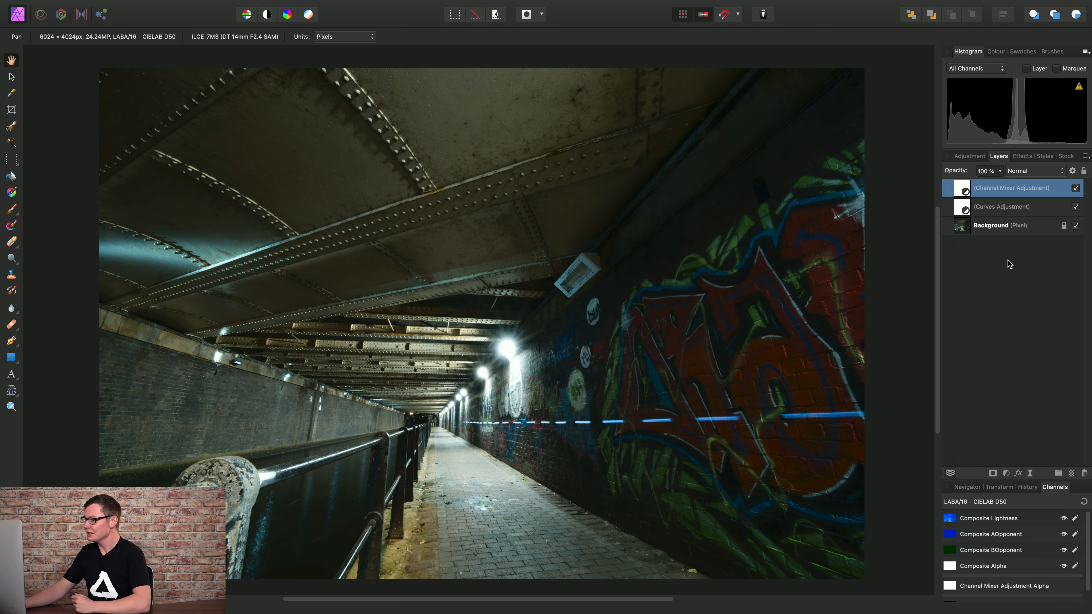
{"action": "left_click", "coordinate": [1005, 228]}
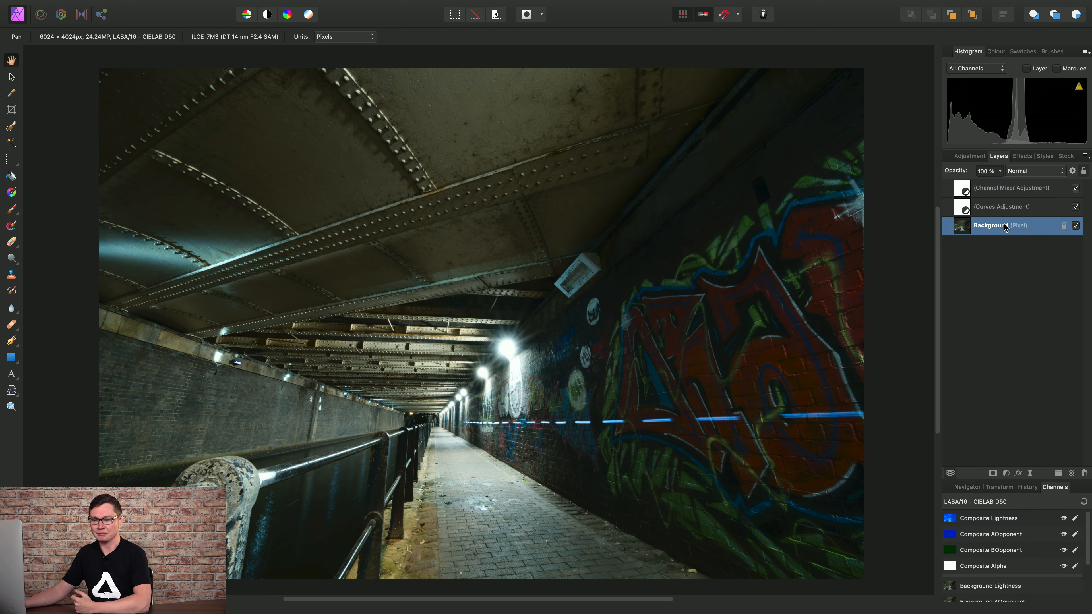
{"action": "scroll", "coordinate": [1086, 546], "scroll_direction": "down", "scroll_amount": 4}
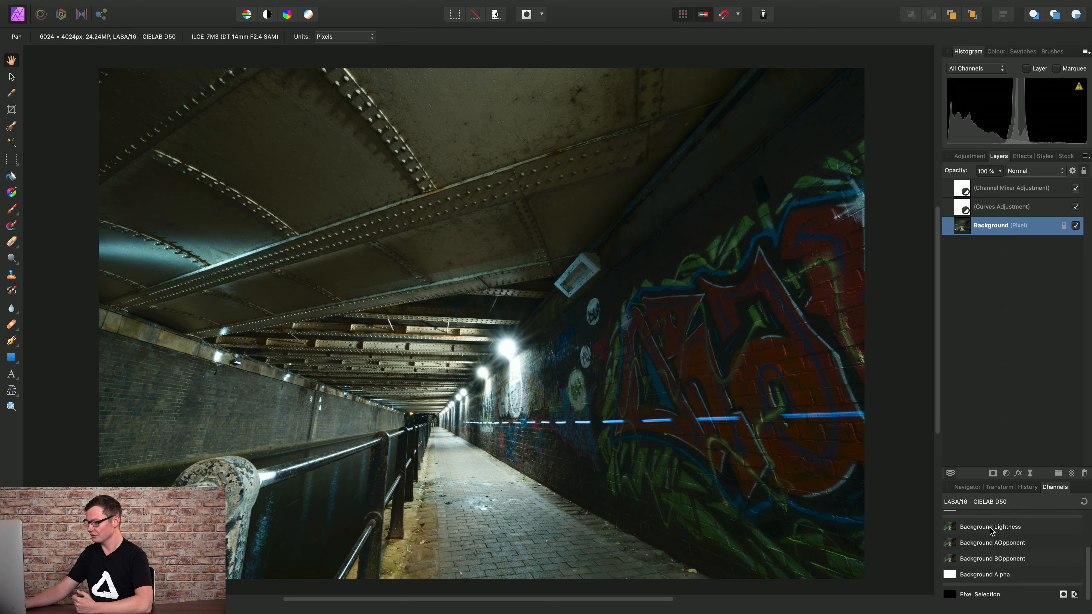
{"action": "right_click", "coordinate": [951, 530]}
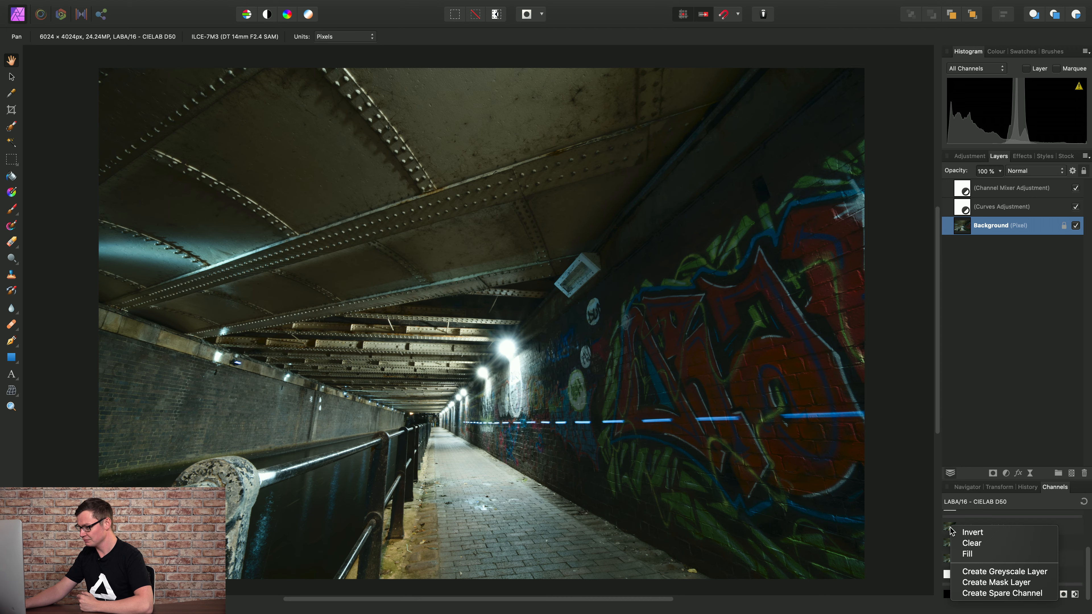
{"action": "left_click", "coordinate": [1006, 583]}
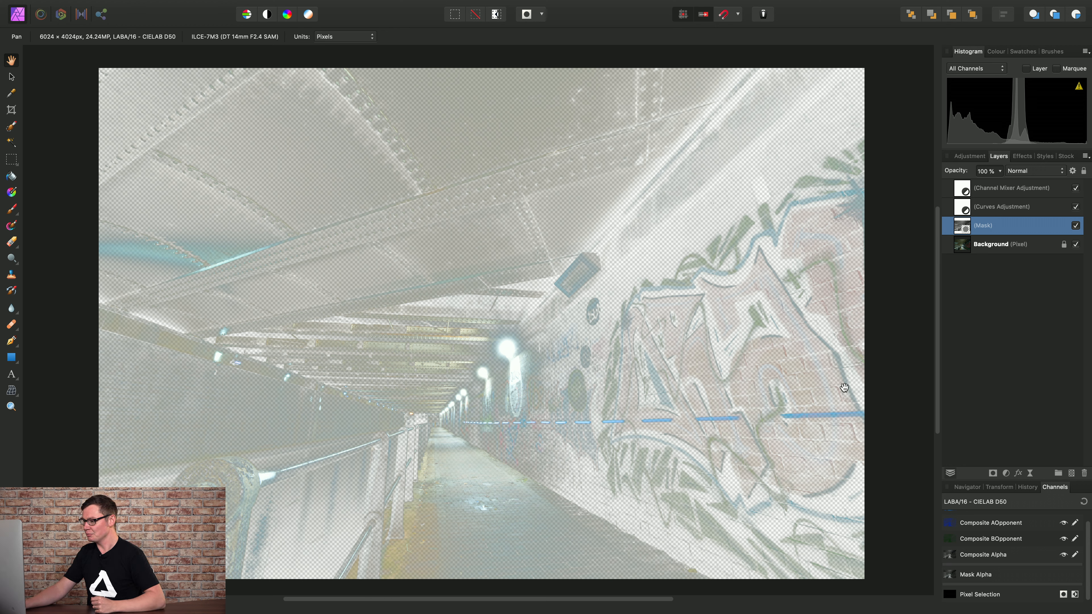
Add an empty Pixel layer and nest the Lightness mask inside it.
{"action": "left_click", "coordinate": [1072, 474]}
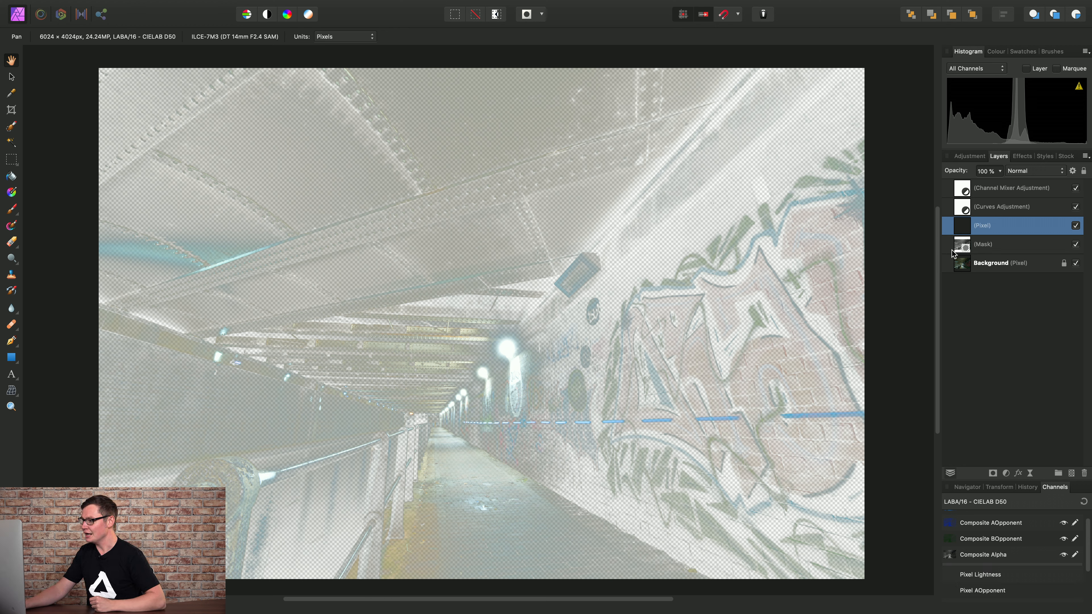
{"action": "left_click_drag", "start_coordinate": [963, 249], "coordinate": [962, 226]}
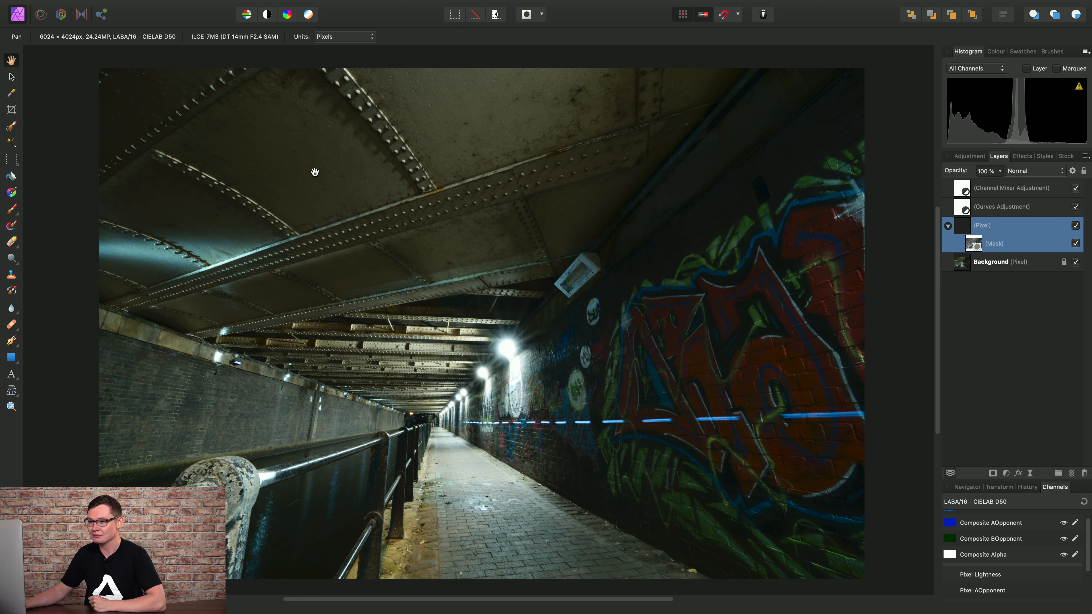
{"action": "left_click", "coordinate": [12, 209]}
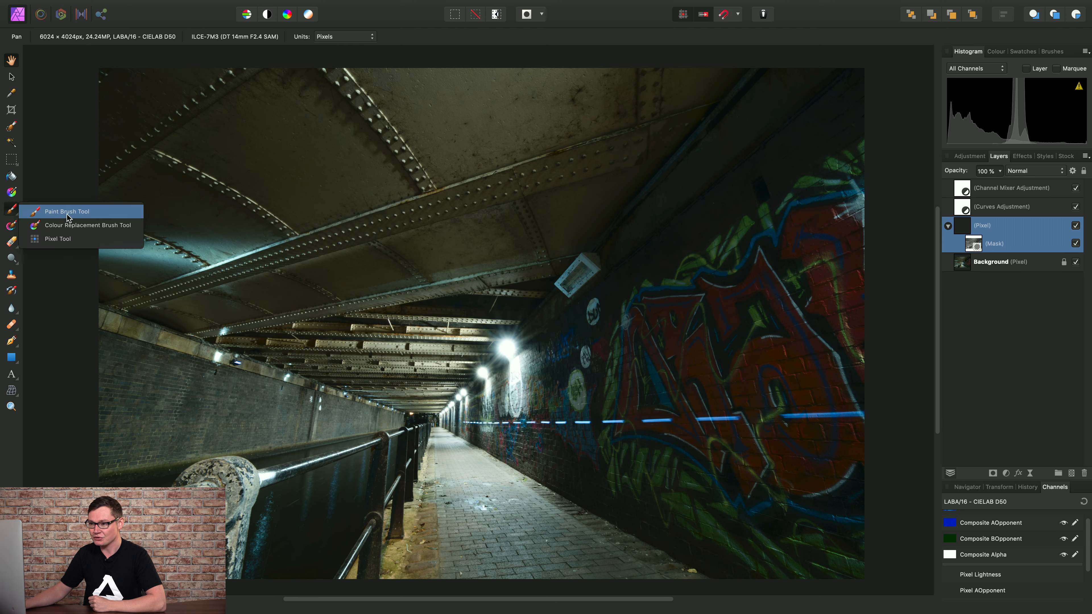
Set up the Paint Brush at about 1100 px width, 0% hardness, painting in white.
{"action": "left_click", "coordinate": [67, 212]}
{"action": "left_click", "coordinate": [67, 37]}
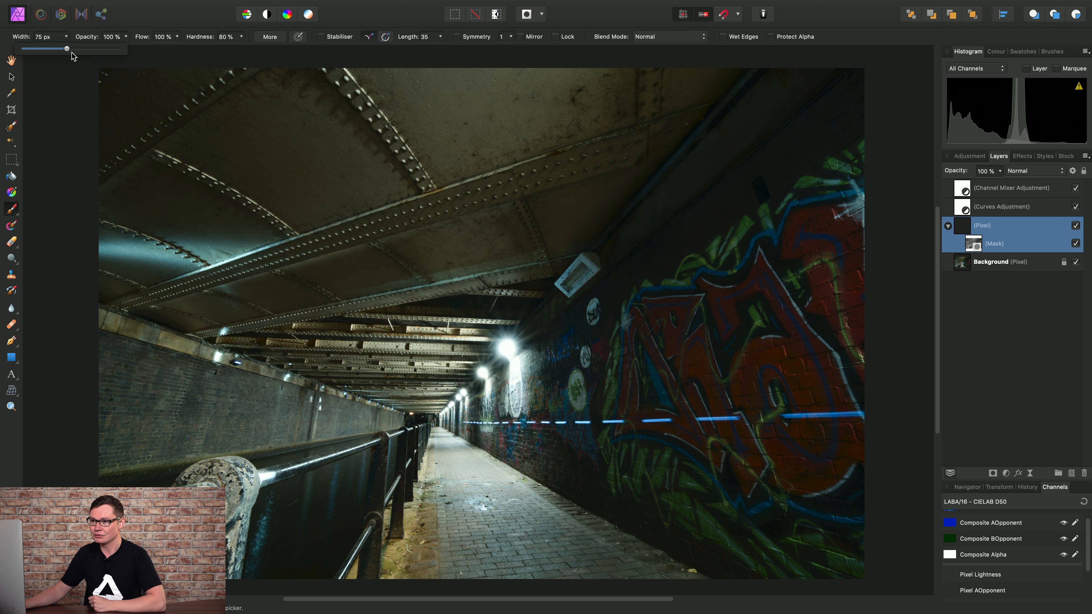
{"action": "left_click_drag", "start_coordinate": [68, 48], "coordinate": [90, 50]}
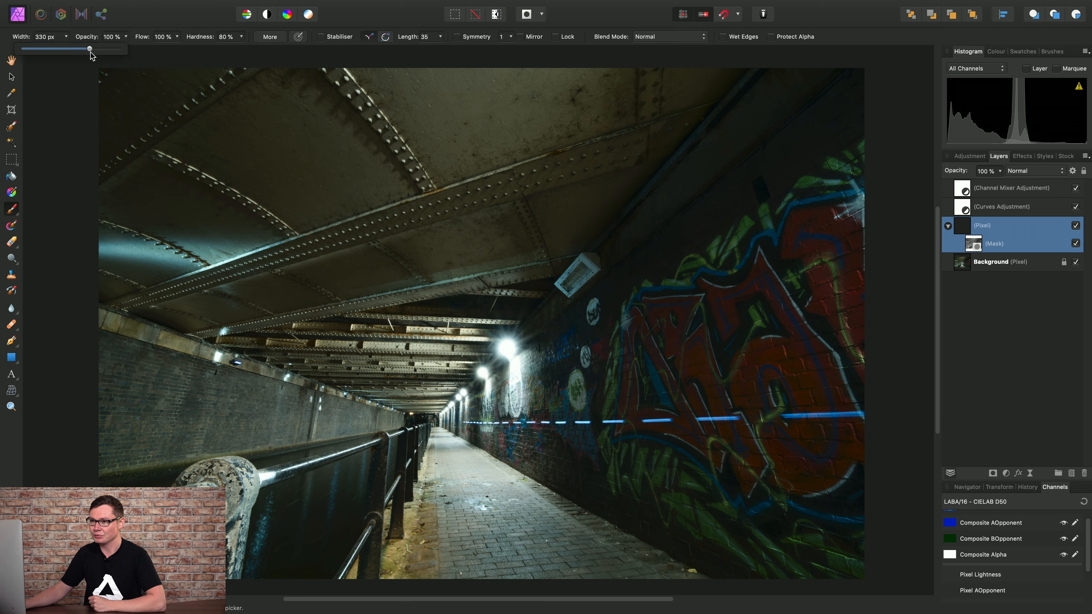
{"action": "left_click", "coordinate": [241, 37]}
{"action": "left_click_drag", "start_coordinate": [239, 49], "coordinate": [147, 54]}
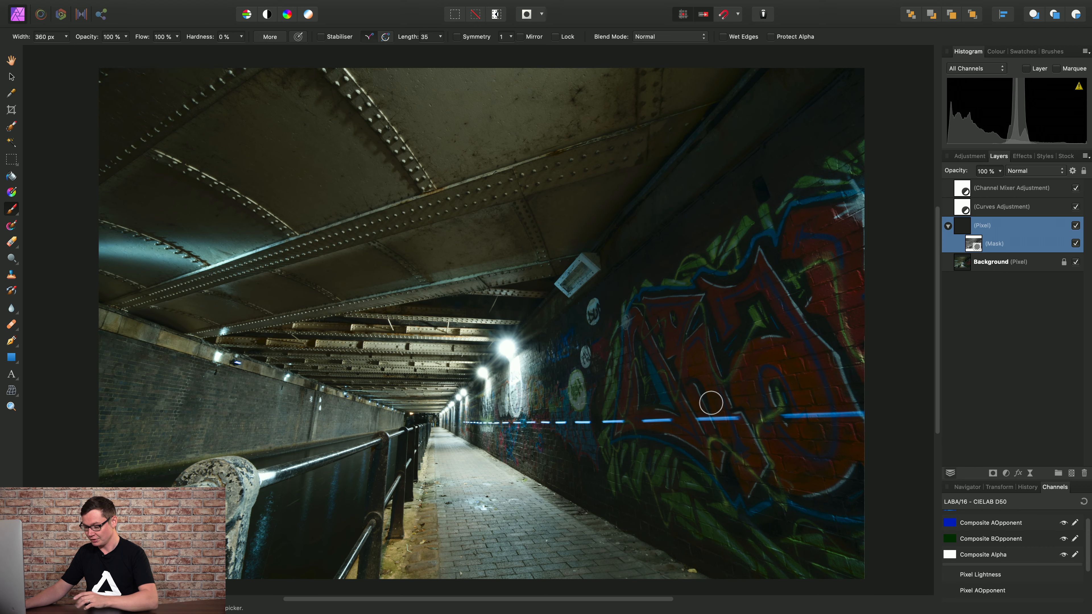
{"action": "key", "text": "bracketright"}
{"action": "key", "text": "bracketright"}
{"action": "key", "text": "bracketright"}
{"action": "key", "text": "bracketright"}
{"action": "key", "text": "bracketright"}
{"action": "key", "text": "bracketright"}
{"action": "key", "text": "bracketright"}
{"action": "key", "text": "bracketright"}
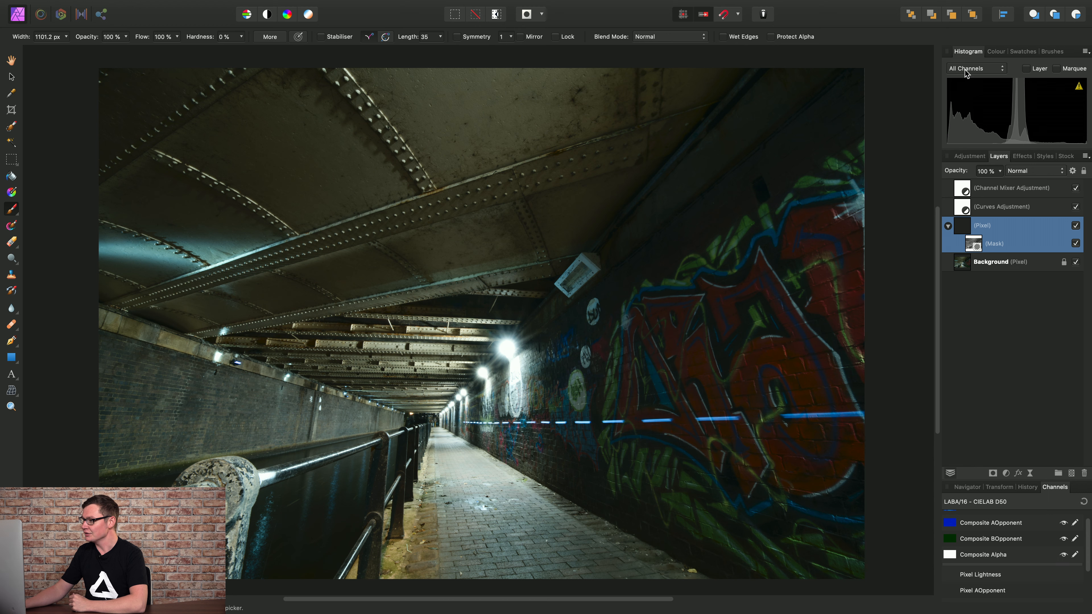
{"action": "left_click", "coordinate": [996, 52]}
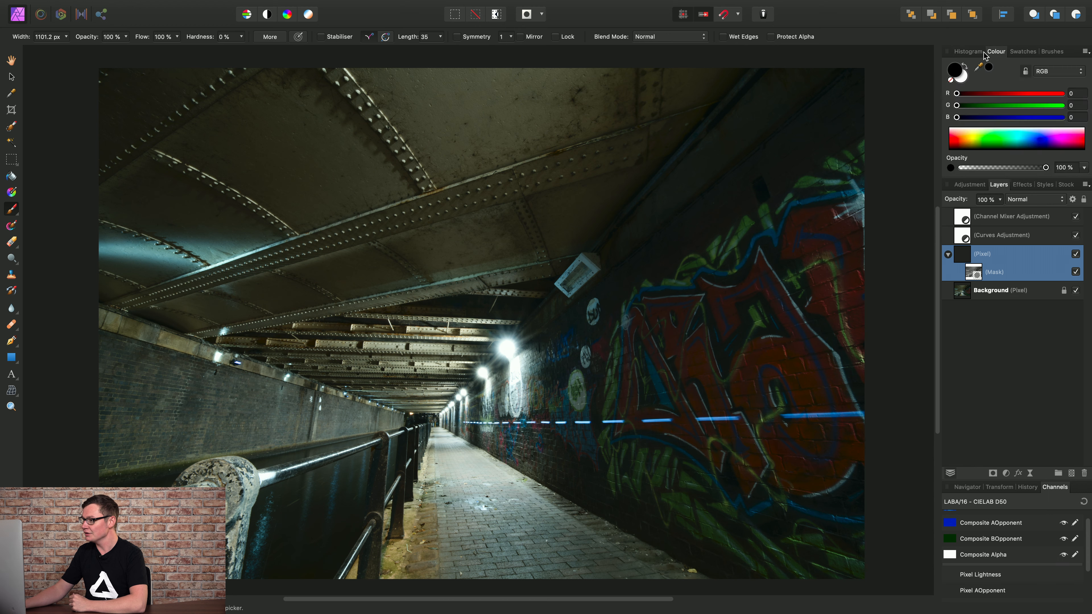
{"action": "left_click", "coordinate": [965, 82]}
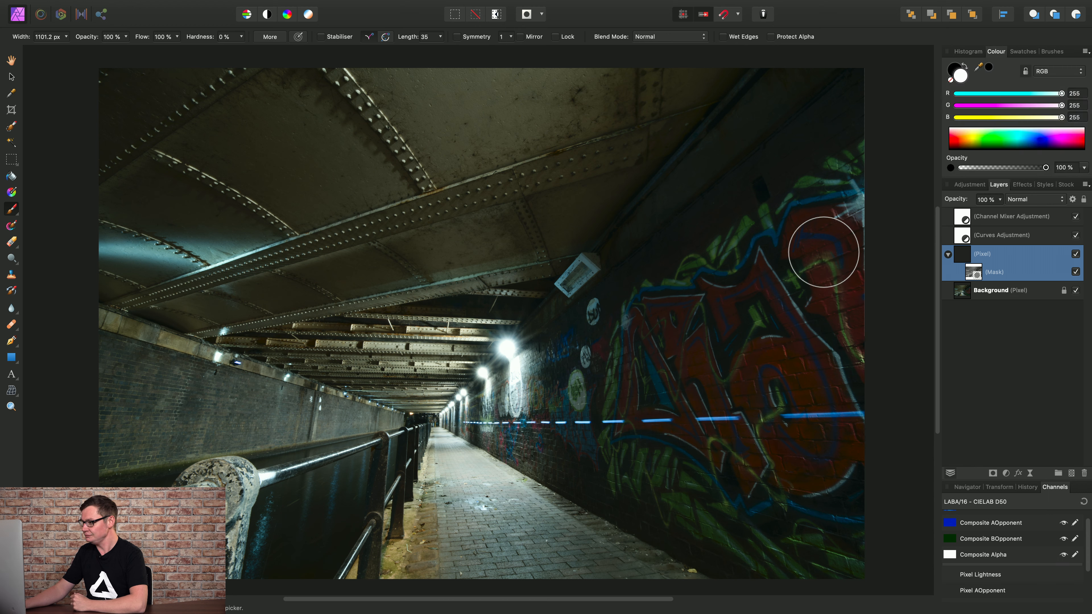
Paint white over the graffiti wall and the ceiling near the lamp, toggling the mask to check.
{"action": "left_click", "coordinate": [827, 243]}
{"action": "mouse_move", "coordinate": [826, 243]}
{"action": "left_mouse_down"}
{"action": "mouse_move", "coordinate": [841, 283]}
{"action": "mouse_move", "coordinate": [818, 337]}
{"action": "mouse_move", "coordinate": [837, 401]}
{"action": "mouse_move", "coordinate": [819, 452]}
{"action": "mouse_move", "coordinate": [765, 432]}
{"action": "mouse_move", "coordinate": [774, 371]}
{"action": "mouse_move", "coordinate": [757, 308]}
{"action": "mouse_move", "coordinate": [720, 341]}
{"action": "mouse_move", "coordinate": [663, 340]}
{"action": "mouse_move", "coordinate": [680, 330]}
{"action": "mouse_move", "coordinate": [646, 408]}
{"action": "mouse_move", "coordinate": [736, 418]}
{"action": "mouse_move", "coordinate": [739, 438]}
{"action": "mouse_move", "coordinate": [806, 457]}
{"action": "mouse_move", "coordinate": [856, 241]}
{"action": "mouse_move", "coordinate": [806, 274]}
{"action": "mouse_move", "coordinate": [830, 246]}
{"action": "left_mouse_up"}
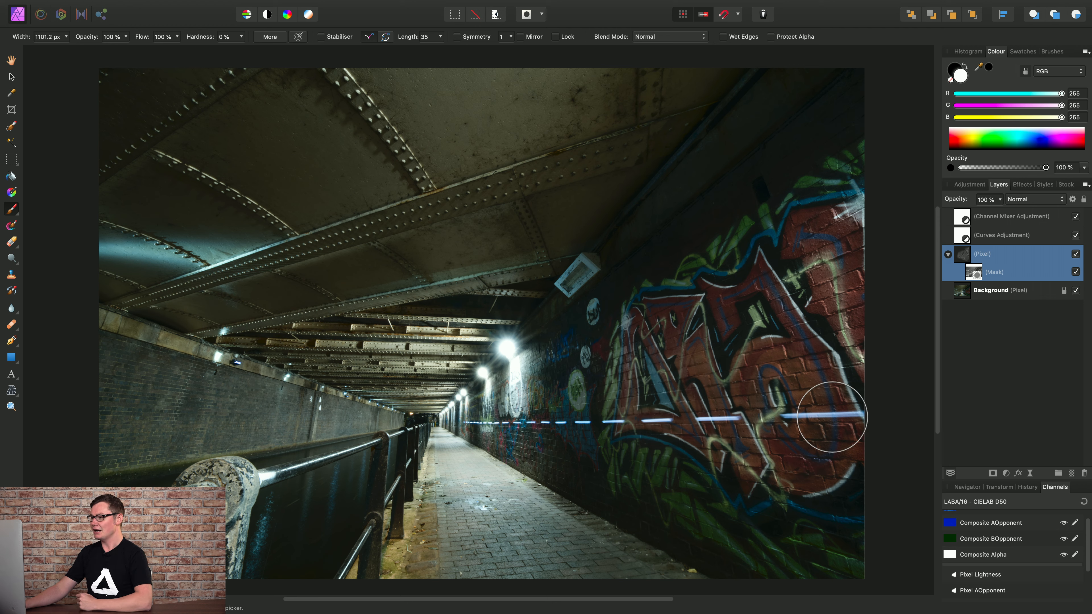
{"action": "left_click", "coordinate": [1076, 272]}
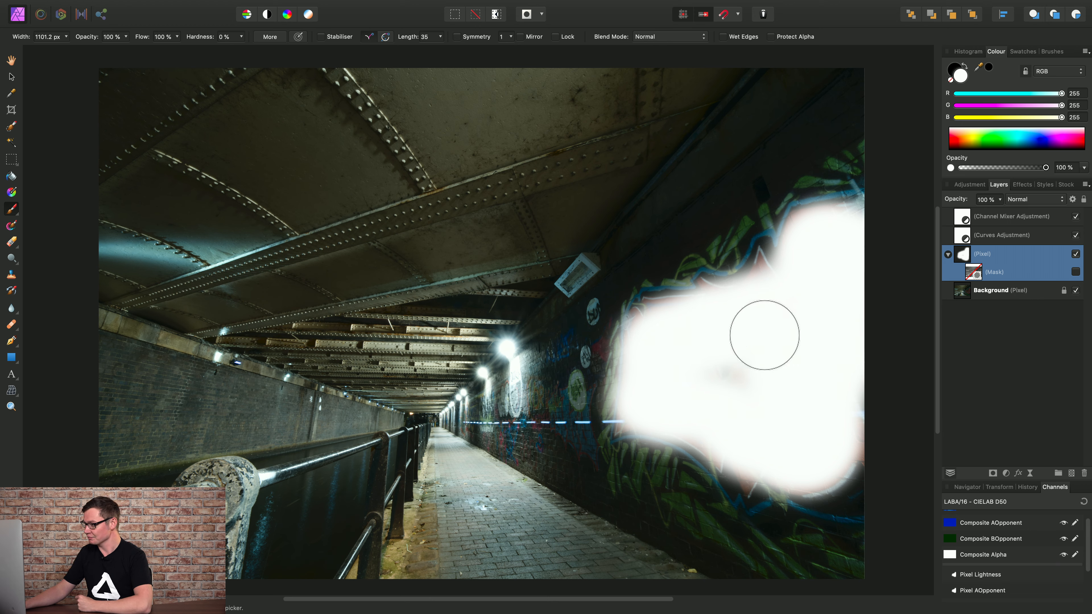
{"action": "left_click", "coordinate": [1076, 272]}
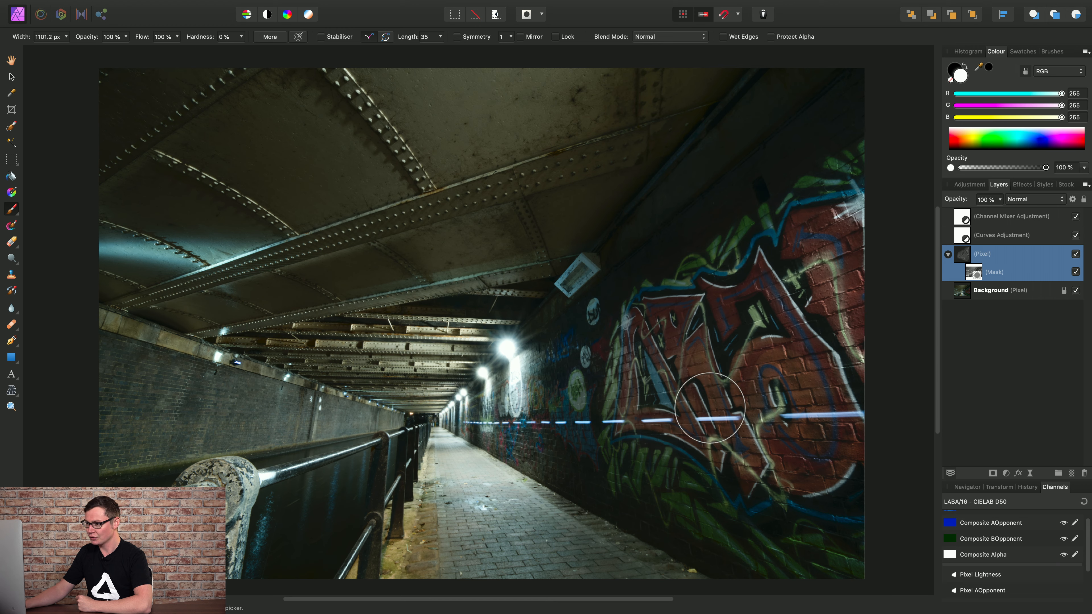
{"action": "mouse_move", "coordinate": [529, 229]}
{"action": "left_mouse_down"}
{"action": "mouse_move", "coordinate": [550, 223]}
{"action": "mouse_move", "coordinate": [246, 305]}
{"action": "mouse_move", "coordinate": [172, 297]}
{"action": "mouse_move", "coordinate": [565, 127]}
{"action": "mouse_move", "coordinate": [353, 122]}
{"action": "mouse_move", "coordinate": [646, 108]}
{"action": "mouse_move", "coordinate": [367, 100]}
{"action": "mouse_move", "coordinate": [322, 171]}
{"action": "mouse_move", "coordinate": [208, 87]}
{"action": "mouse_move", "coordinate": [226, 127]}
{"action": "mouse_move", "coordinate": [106, 191]}
{"action": "mouse_move", "coordinate": [127, 251]}
{"action": "mouse_move", "coordinate": [605, 127]}
{"action": "left_mouse_up"}
{"action": "left_click_drag", "start_coordinate": [541, 255], "coordinate": [536, 266]}
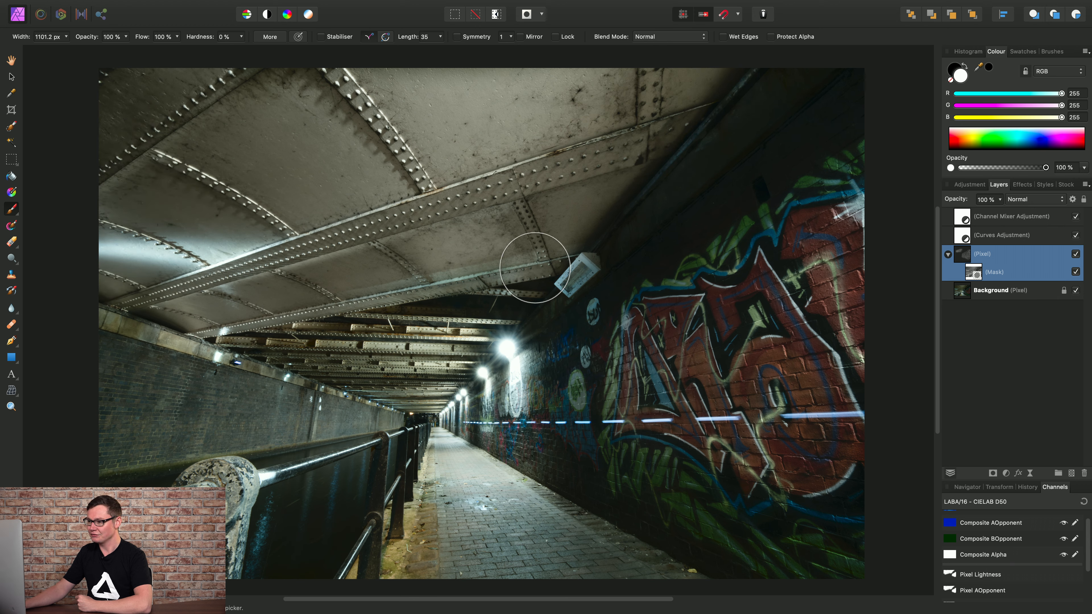
{"action": "left_click", "coordinate": [994, 298]}
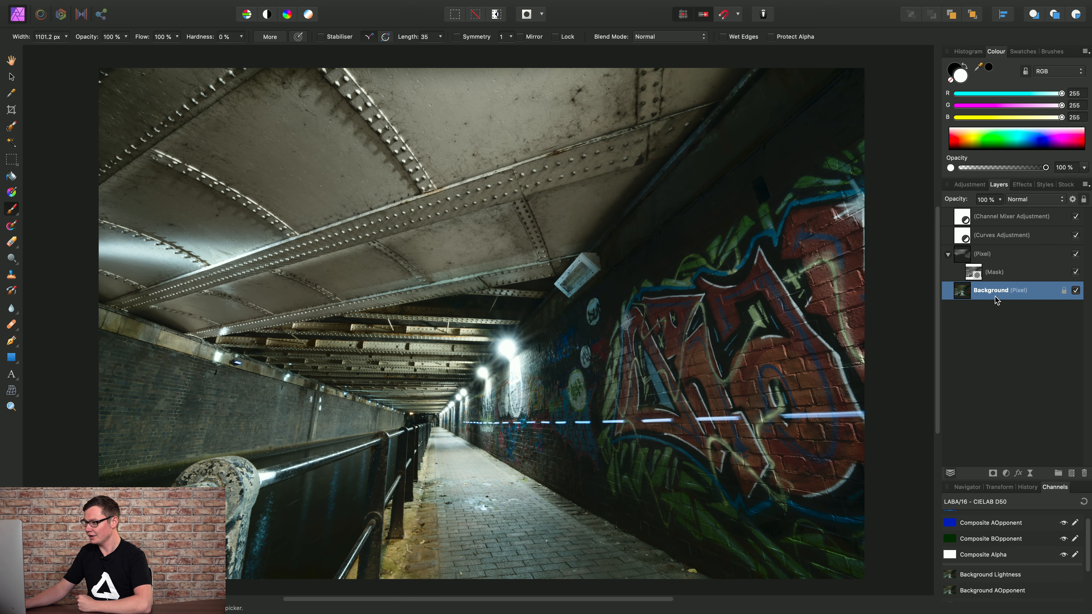
Create a greyscale Pixel layer from the Background's AOpponent channel, directly above Background.
{"action": "left_click_drag", "start_coordinate": [1089, 530], "coordinate": [1089, 569]}
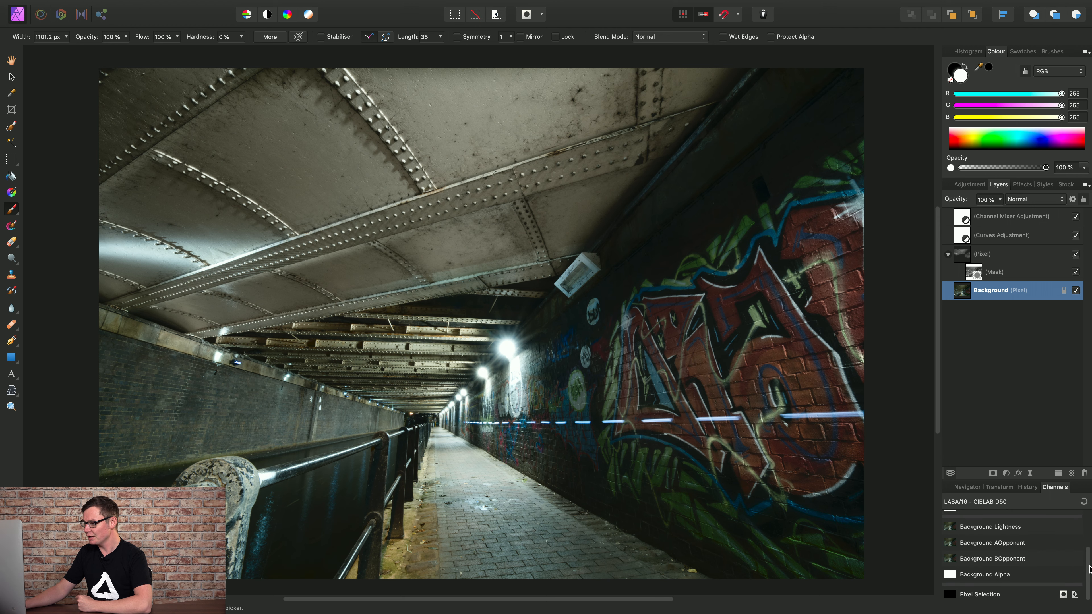
{"action": "right_click", "coordinate": [951, 545]}
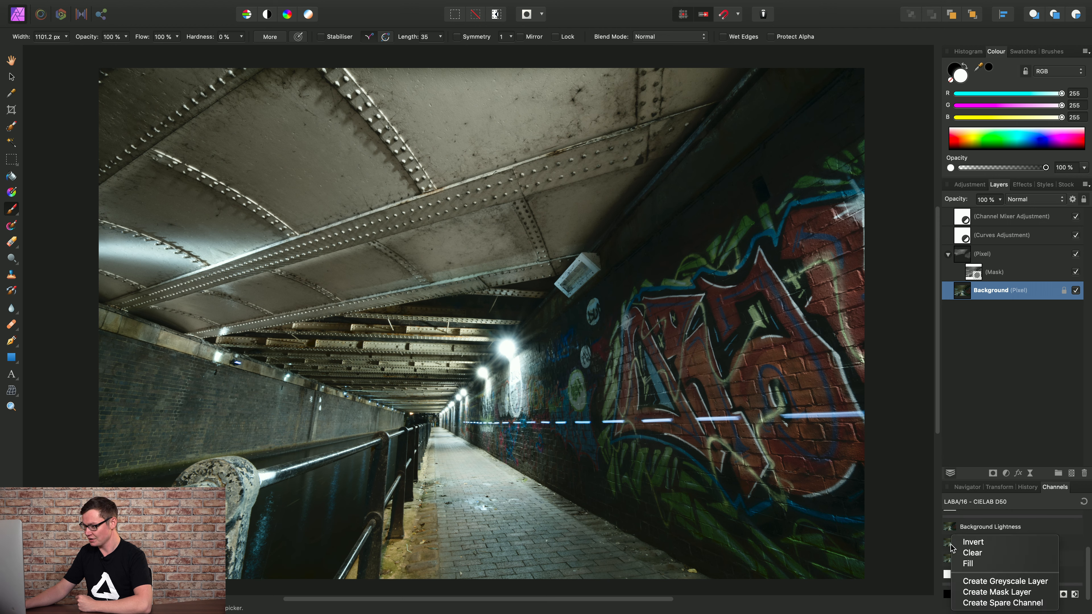
{"action": "left_click", "coordinate": [999, 582]}
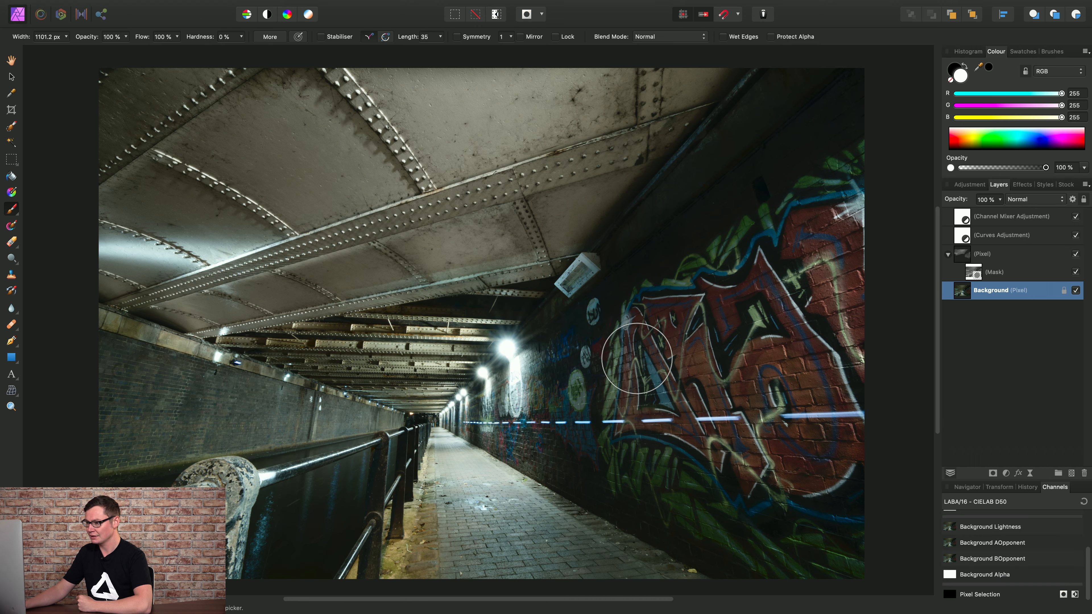
{"action": "key", "text": "h"}
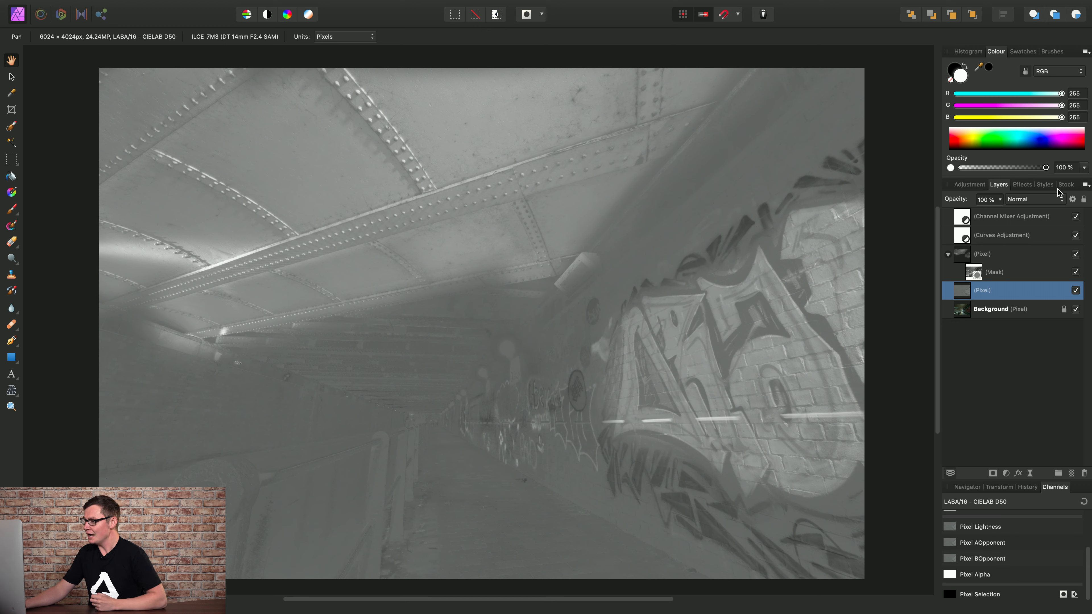
{"action": "left_click", "coordinate": [1046, 198]}
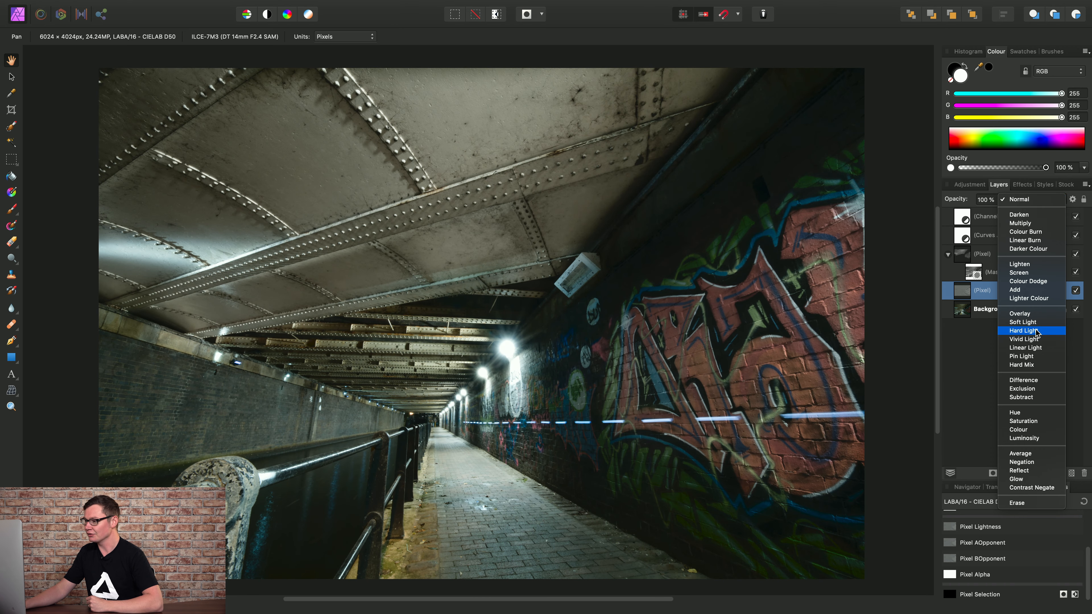
Set the greyscale layer to Hard Light at 75% opacity, above the brightening group.
{"action": "left_click", "coordinate": [1037, 331]}
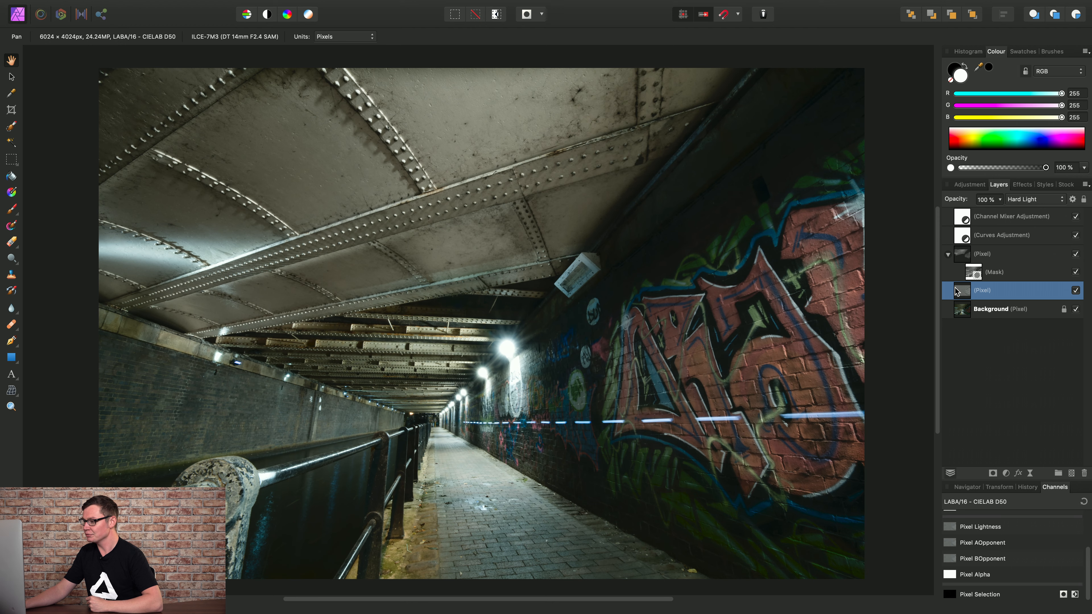
{"action": "left_click_drag", "start_coordinate": [962, 294], "coordinate": [955, 249]}
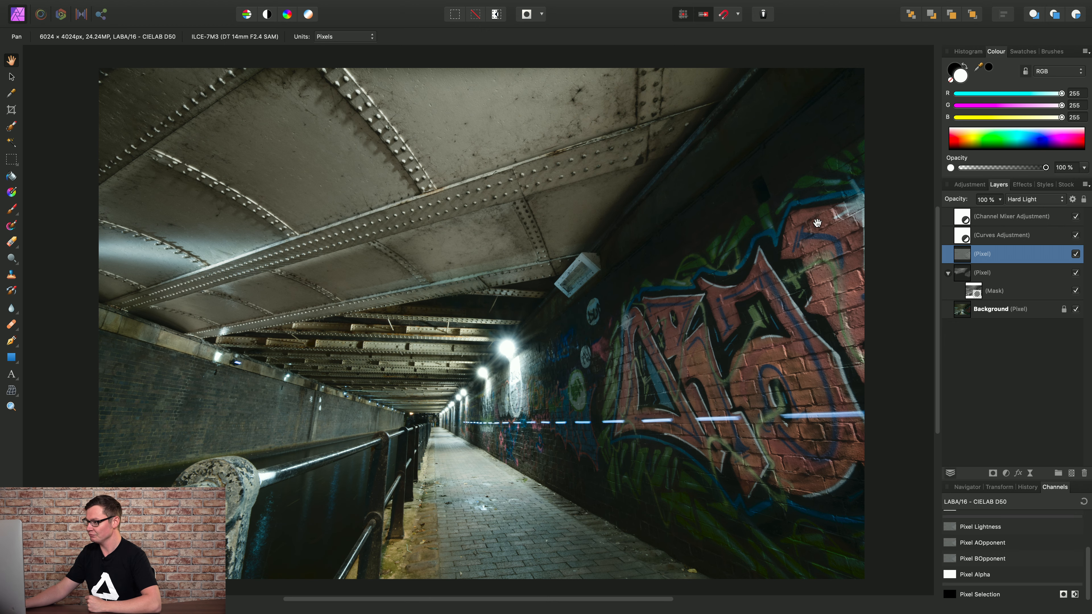
{"action": "left_click", "coordinate": [1000, 201]}
{"action": "left_click_drag", "start_coordinate": [1000, 210], "coordinate": [977, 227]}
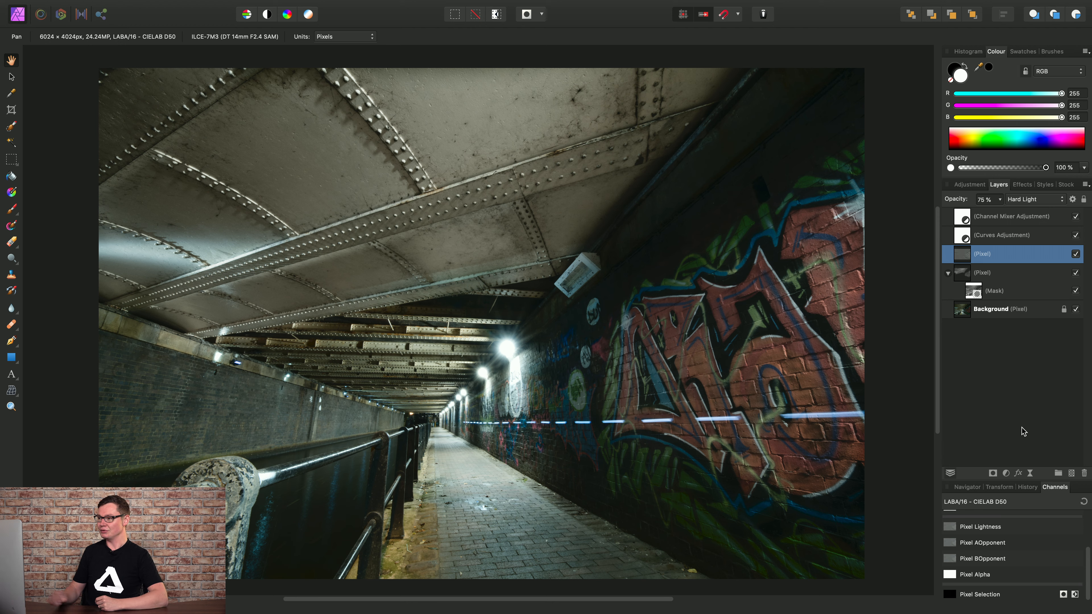